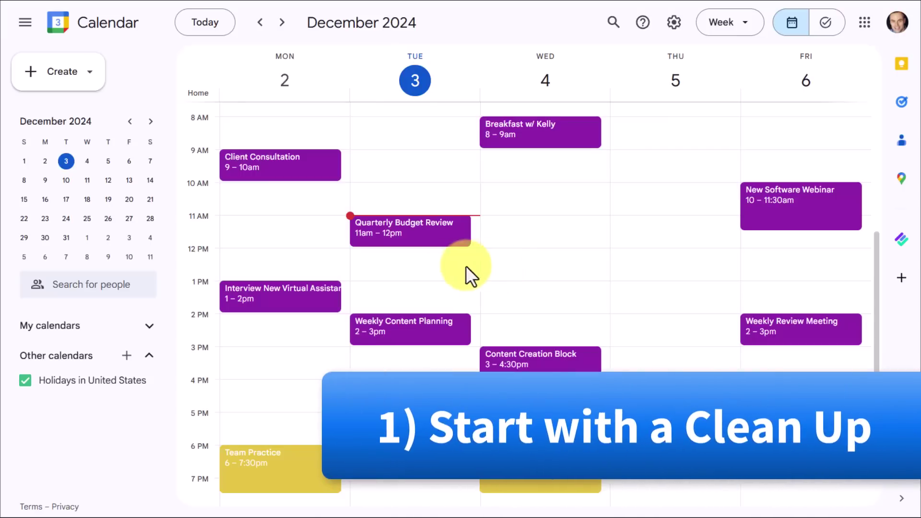
# Expand My calendars and scroll the sidebar through every personal calendar
pyautogui.click(149, 329)
pyautogui.scroll(-2, 128, 360)
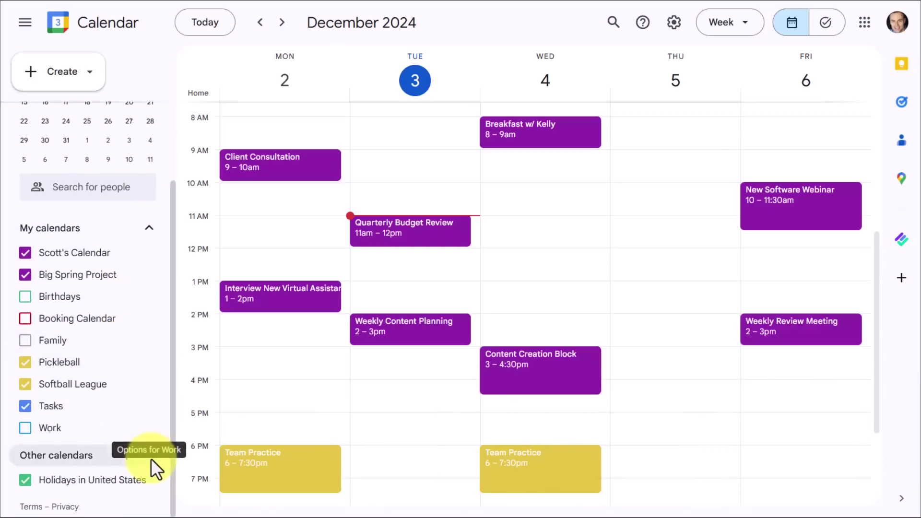
pyautogui.scroll(1, 148, 472)
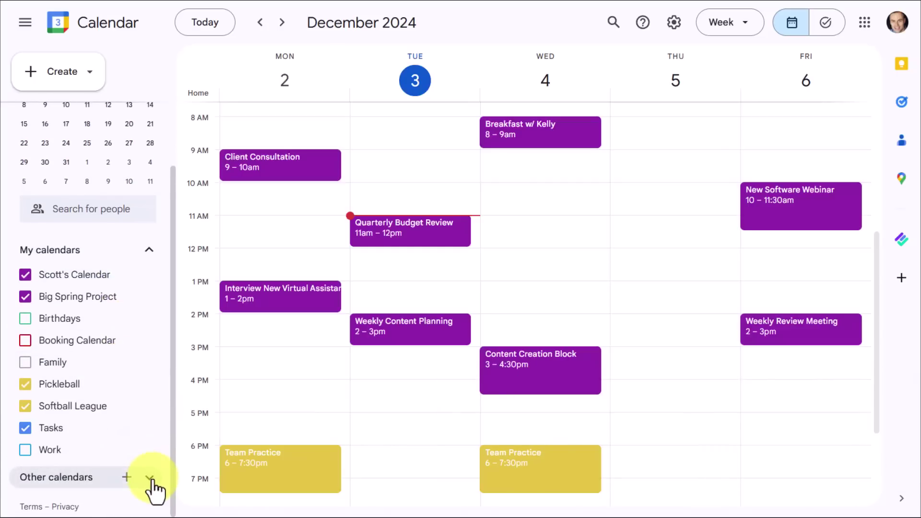
pyautogui.scroll(-1, 153, 484)
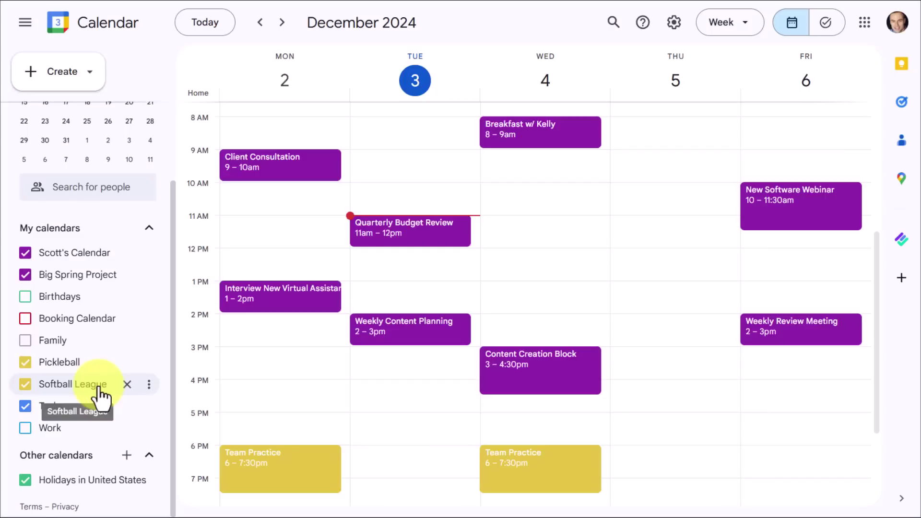
# Remove the Pickleball calendar from My calendars, confirming the removal
pyautogui.click(126, 365)
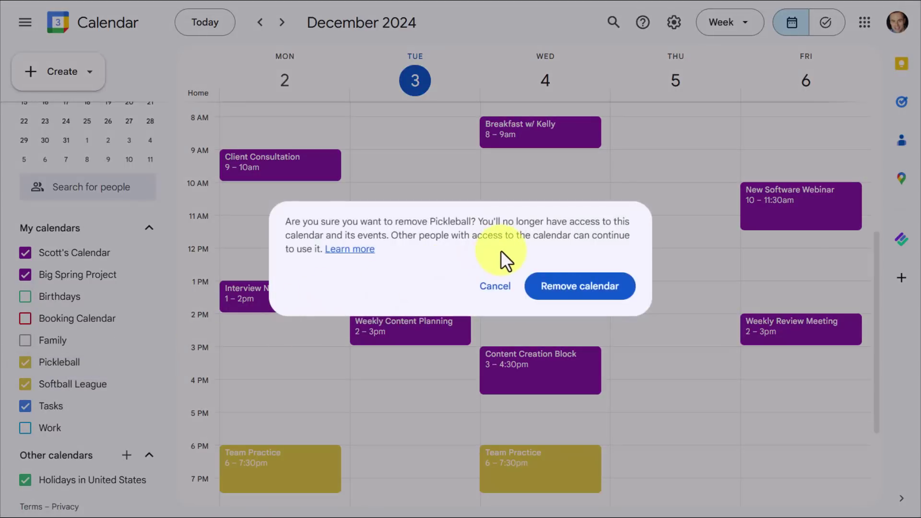
pyautogui.click(568, 288)
pyautogui.moveTo(139, 399)
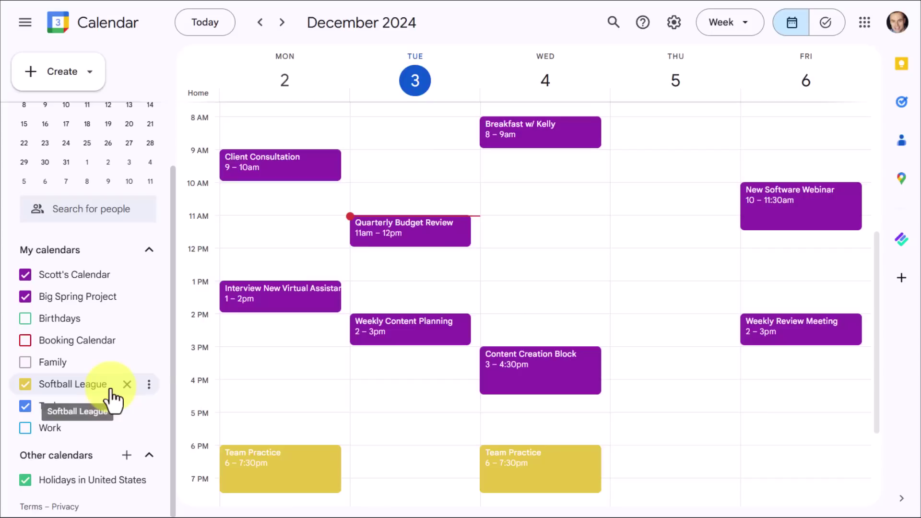
# Hide Softball League from the calendar list through its options menu
pyautogui.click(149, 385)
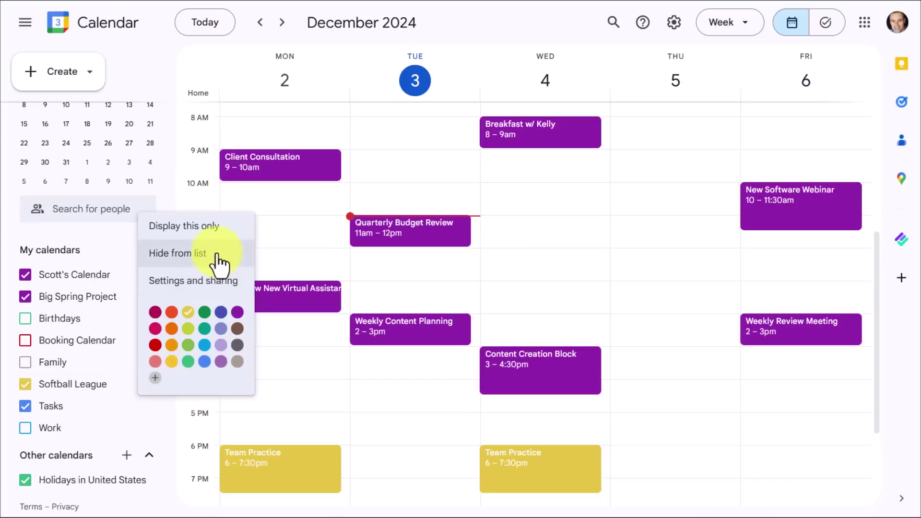
pyautogui.click(184, 262)
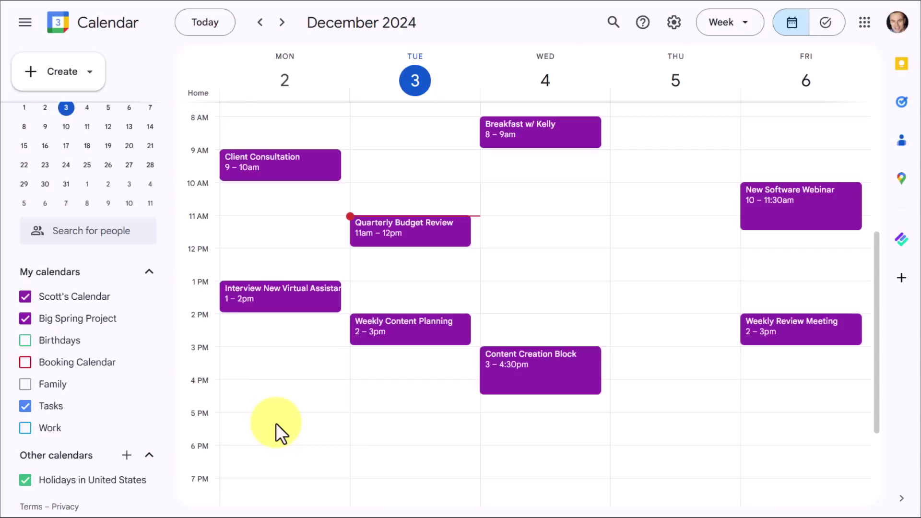
pyautogui.click(674, 23)
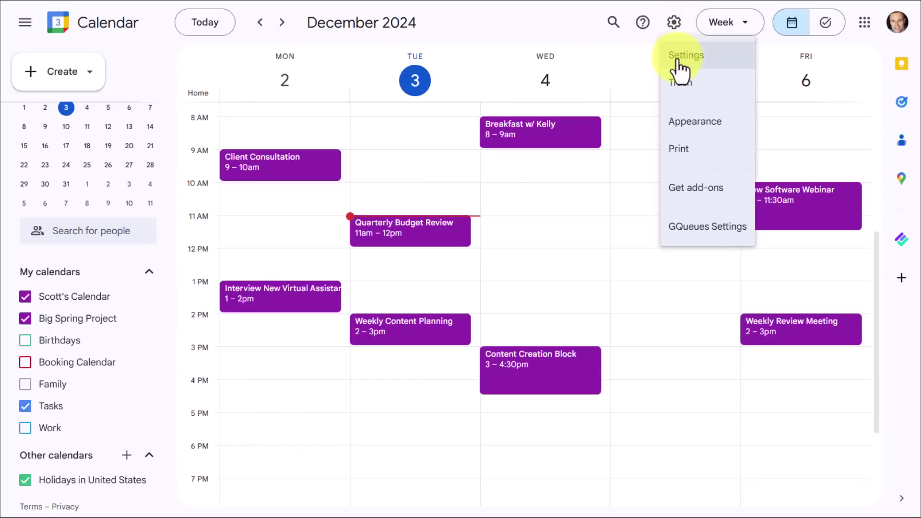
pyautogui.click(676, 56)
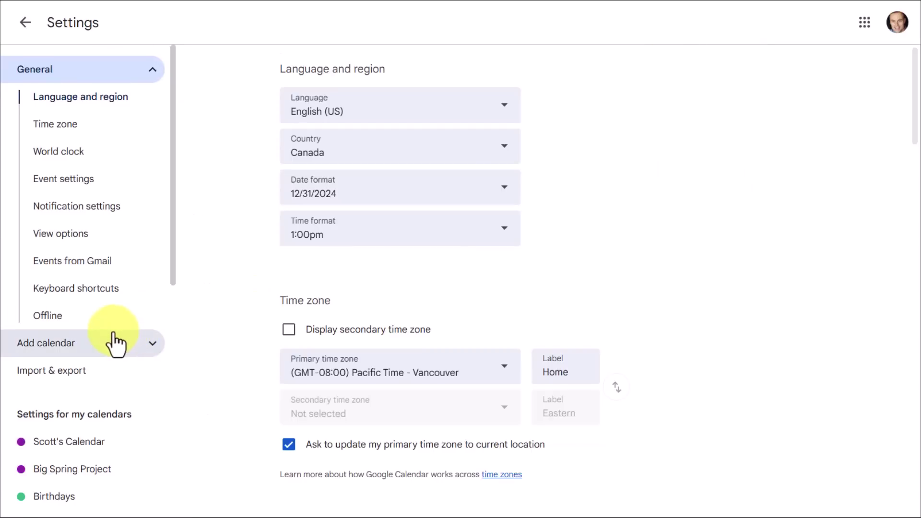
pyautogui.scroll(-5, 117, 343)
pyautogui.scroll(-2, 114, 344)
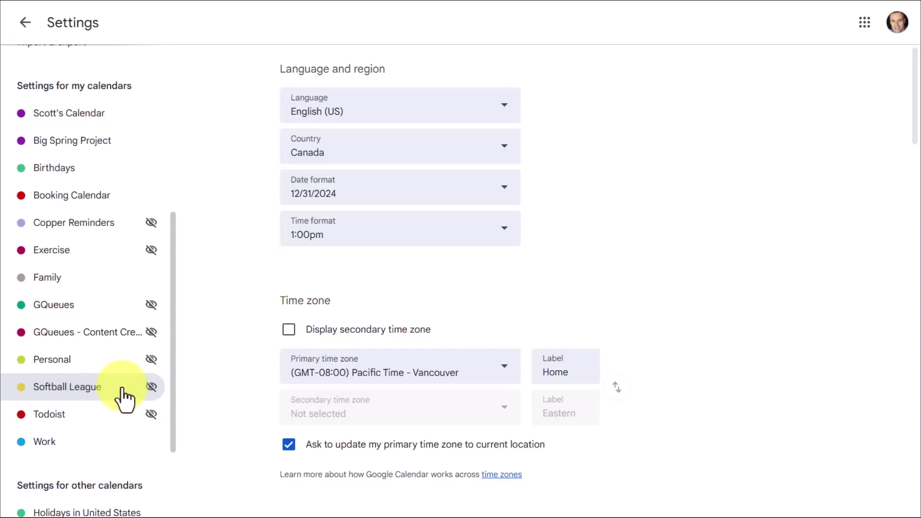
pyautogui.click(79, 389)
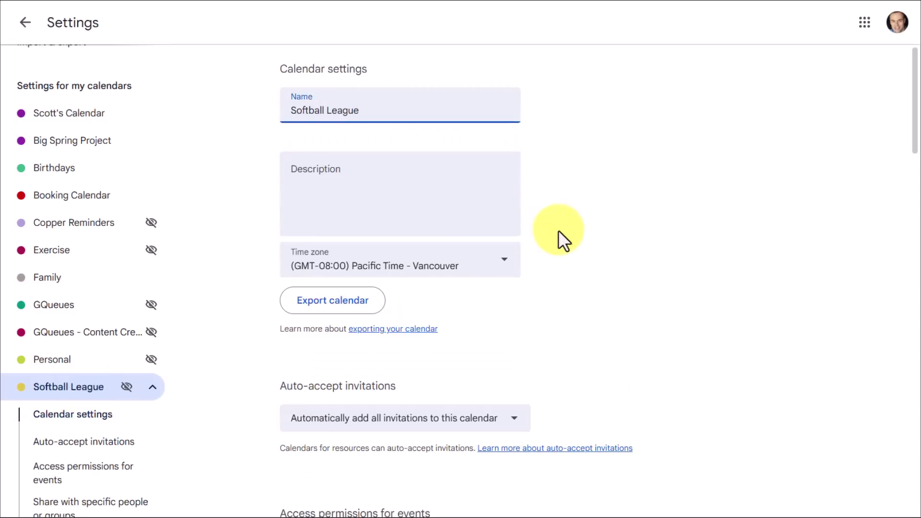
pyautogui.scroll(-10, 559, 234)
pyautogui.scroll(7, 556, 246)
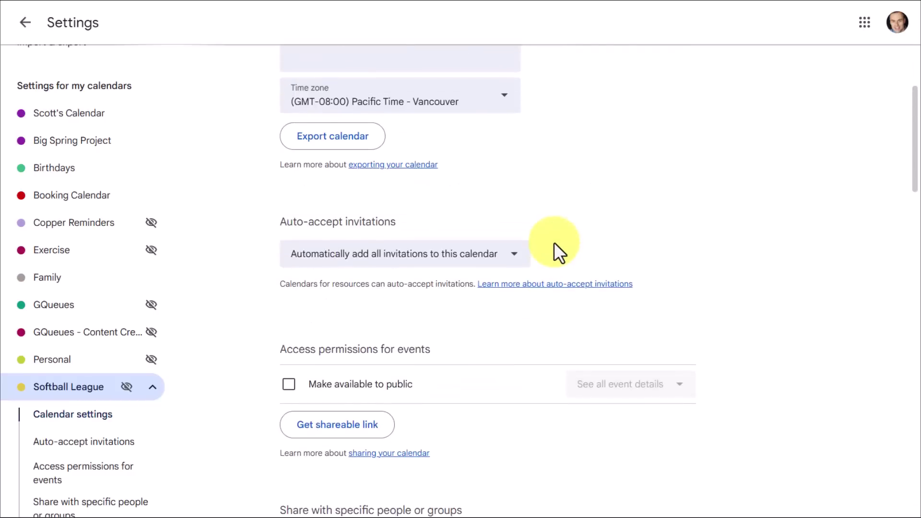
pyautogui.scroll(3, 554, 241)
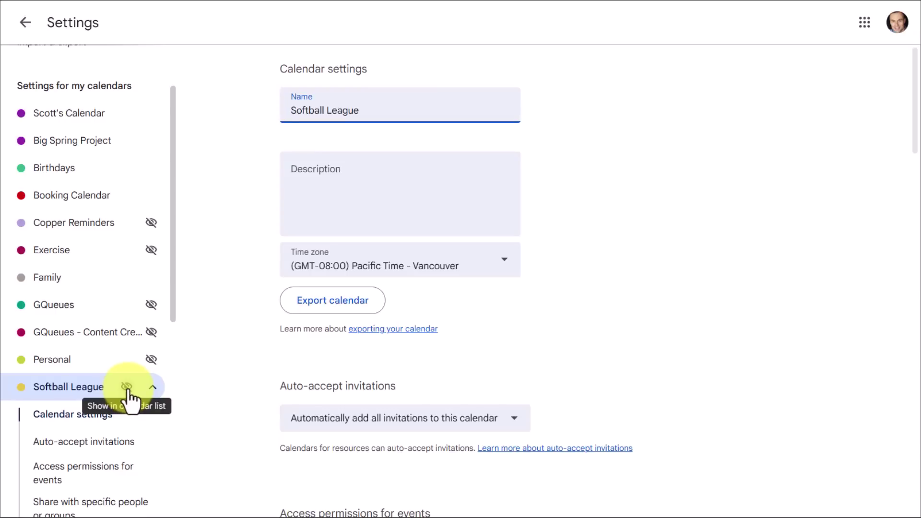
pyautogui.click(152, 387)
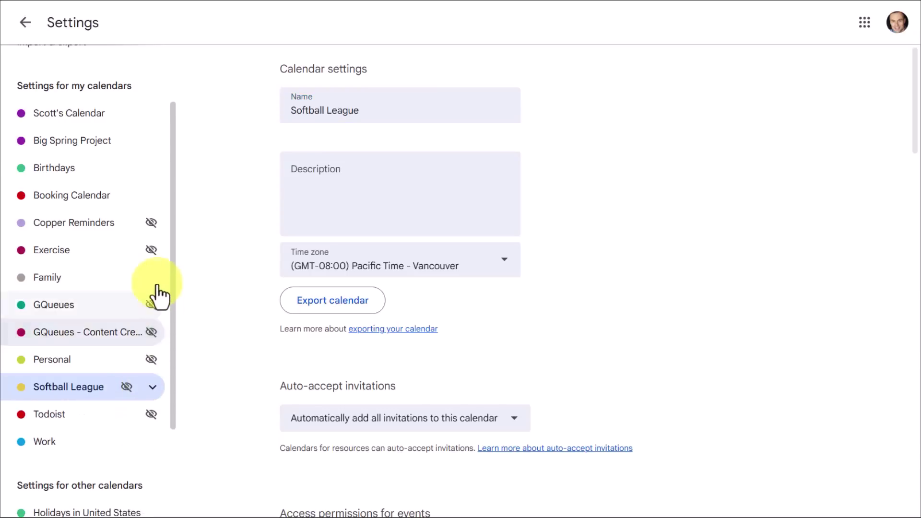
pyautogui.click(150, 250)
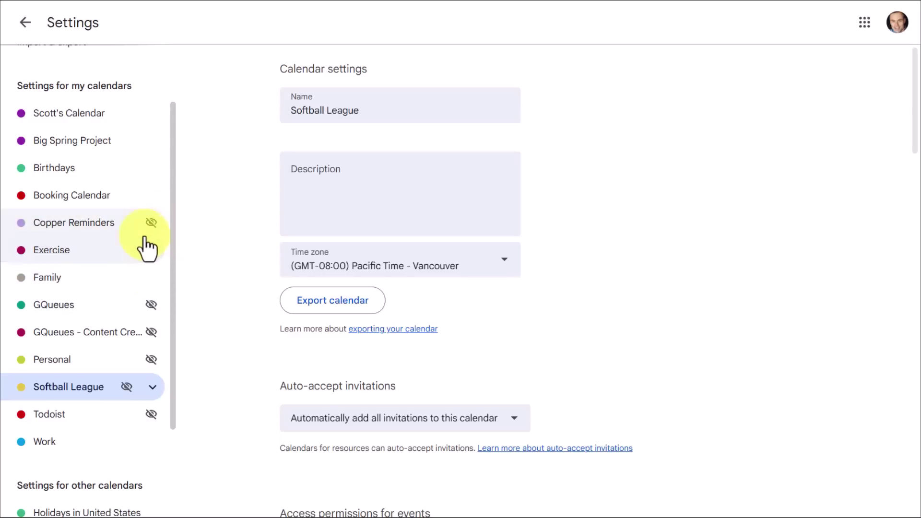
pyautogui.click(150, 250)
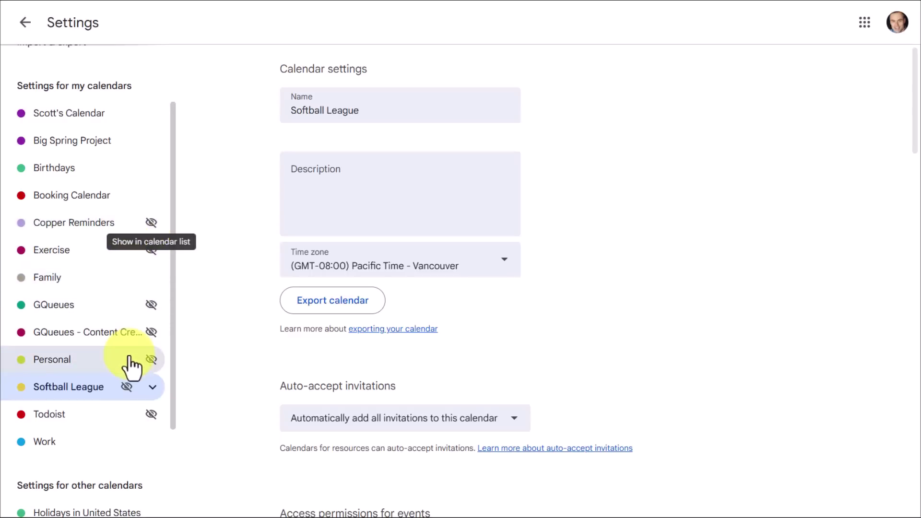
pyautogui.click(26, 24)
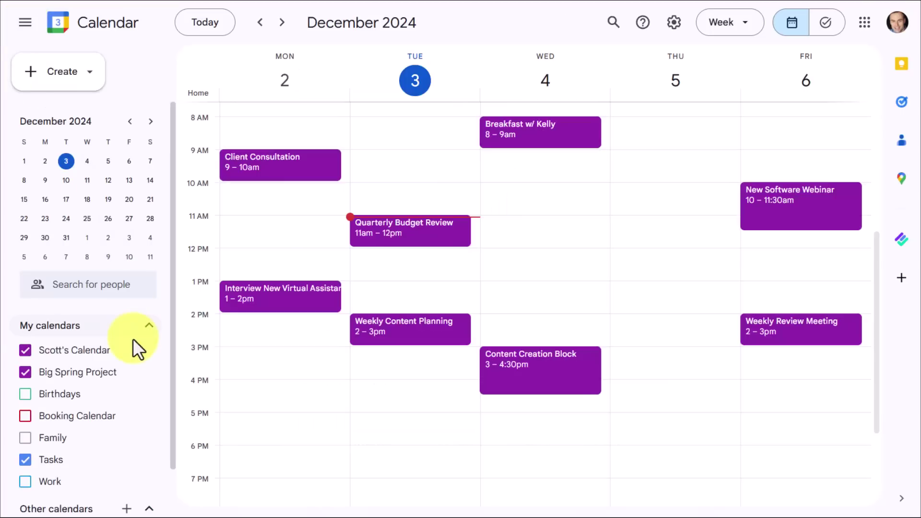
pyautogui.scroll(-1, 134, 339)
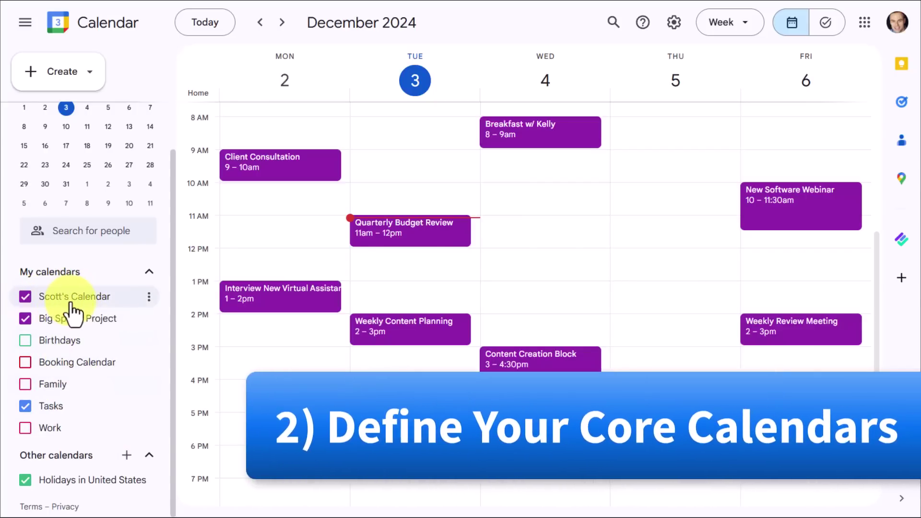
pyautogui.scroll(2, 290, 427)
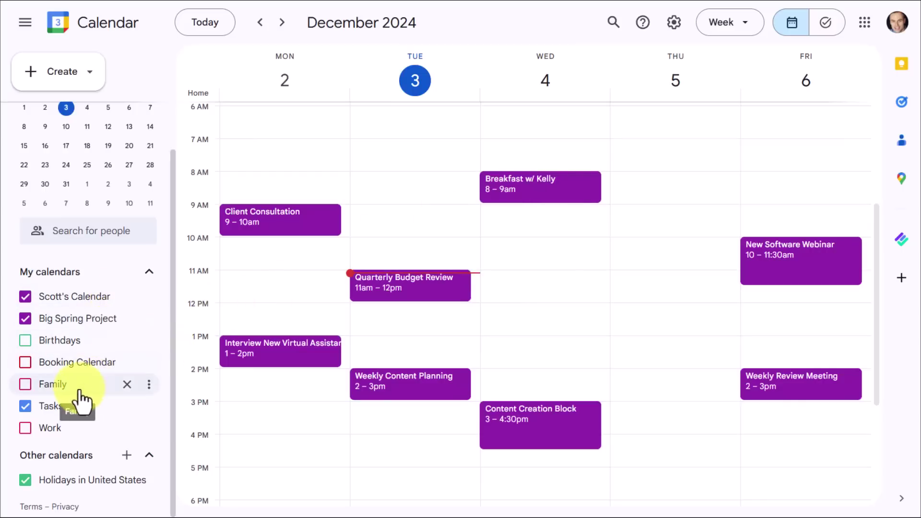
# Turn on the Family and Work calendars and give Family the yellow Banana colour
pyautogui.click(22, 390)
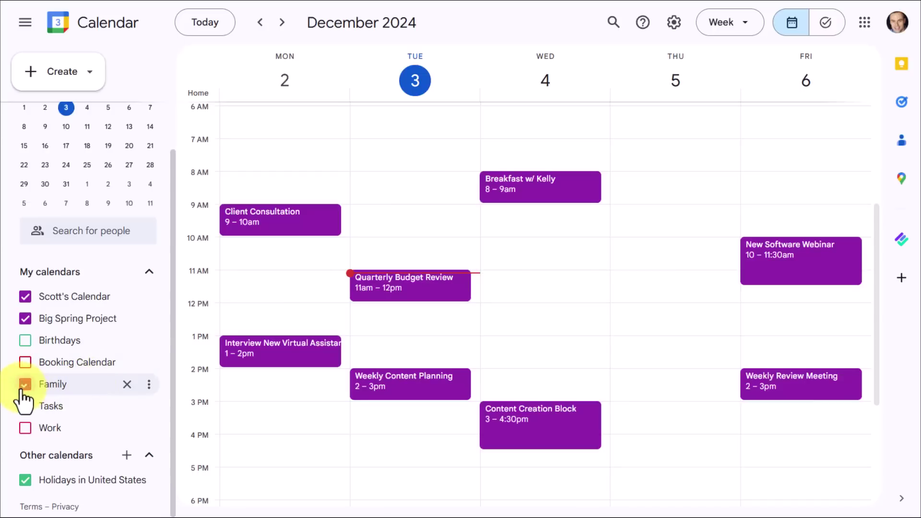
pyautogui.click(25, 405)
pyautogui.click(25, 429)
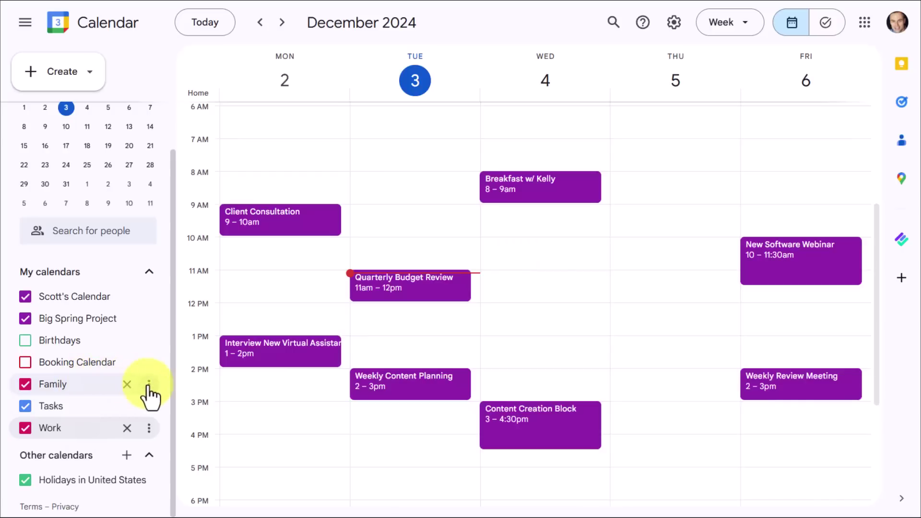
pyautogui.click(149, 385)
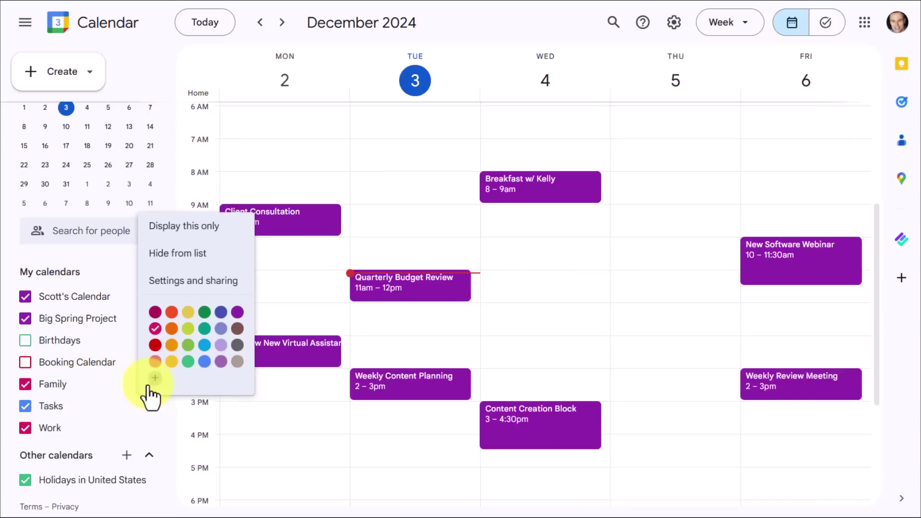
pyautogui.click(171, 361)
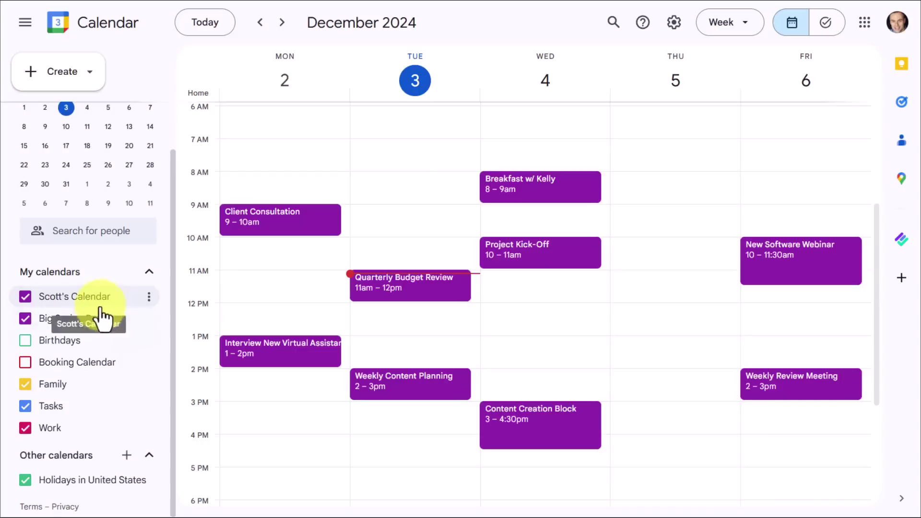
pyautogui.click(26, 297)
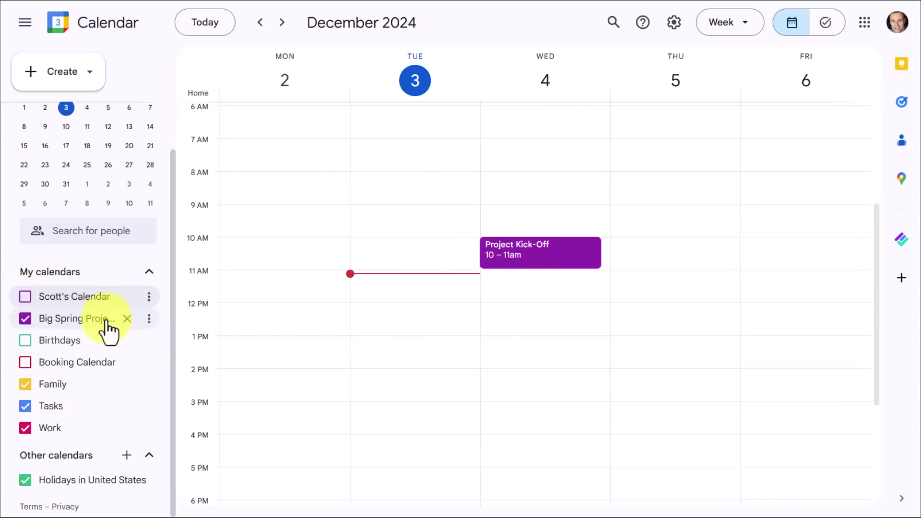
pyautogui.click(25, 298)
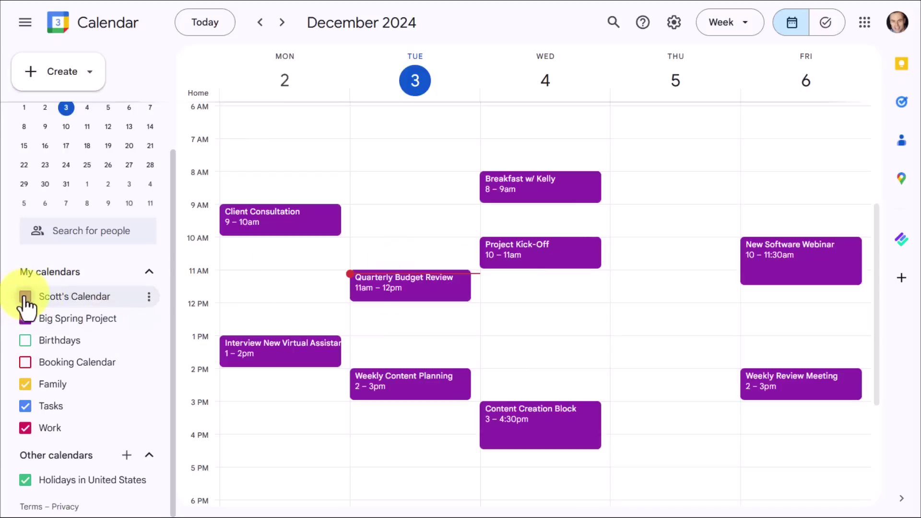
pyautogui.click(26, 297)
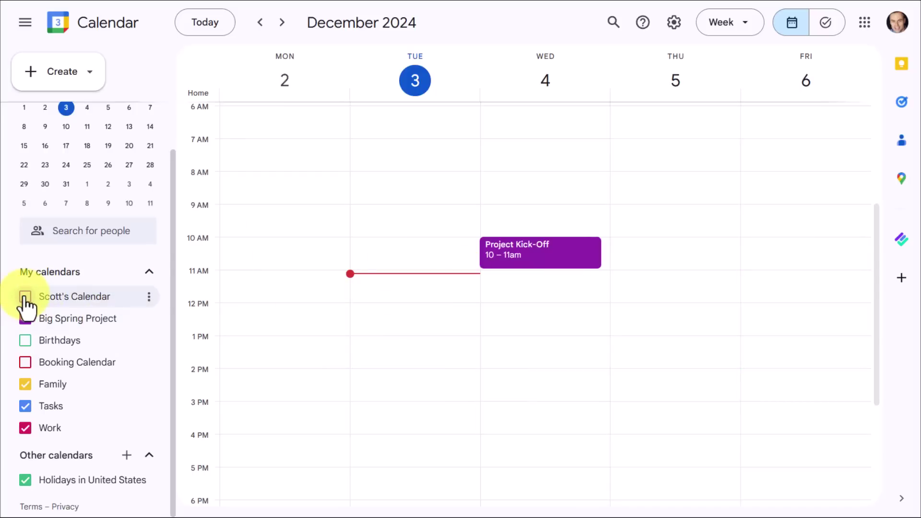
pyautogui.click(24, 297)
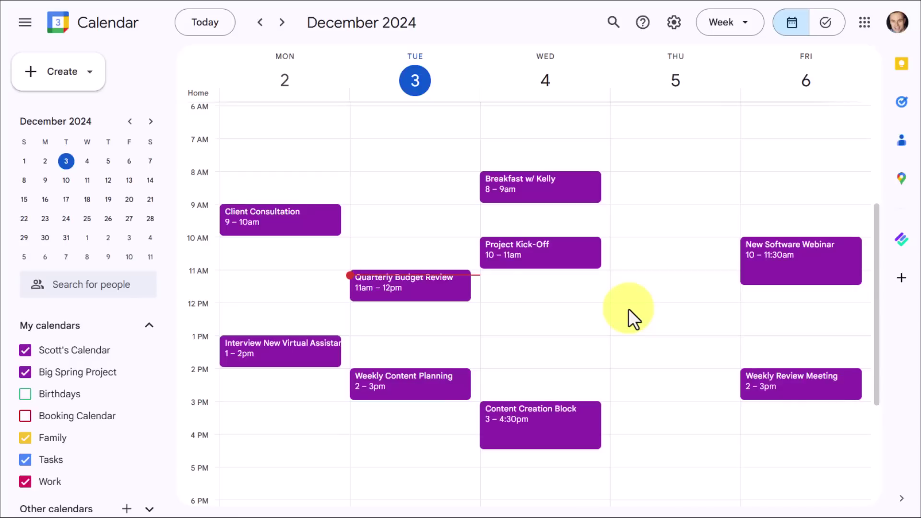
pyautogui.scroll(-3, 628, 309)
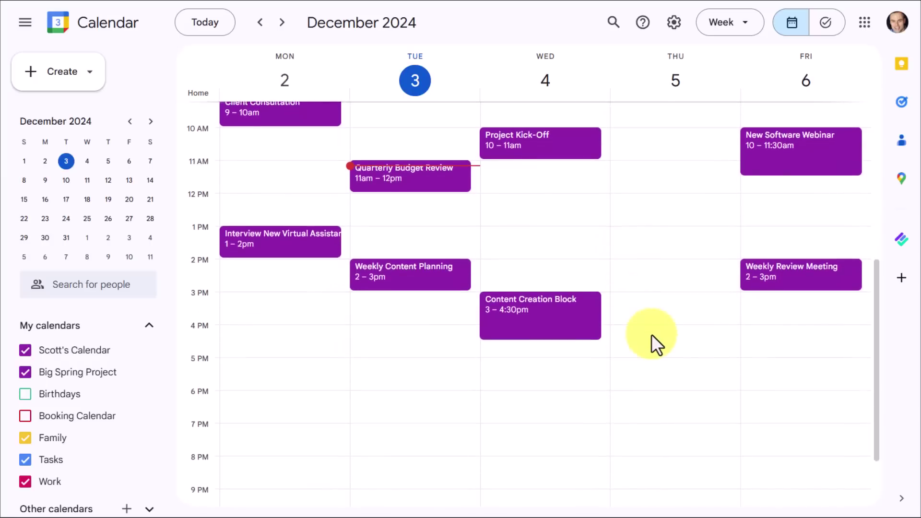
pyautogui.scroll(3, 702, 368)
pyautogui.scroll(-3, 701, 367)
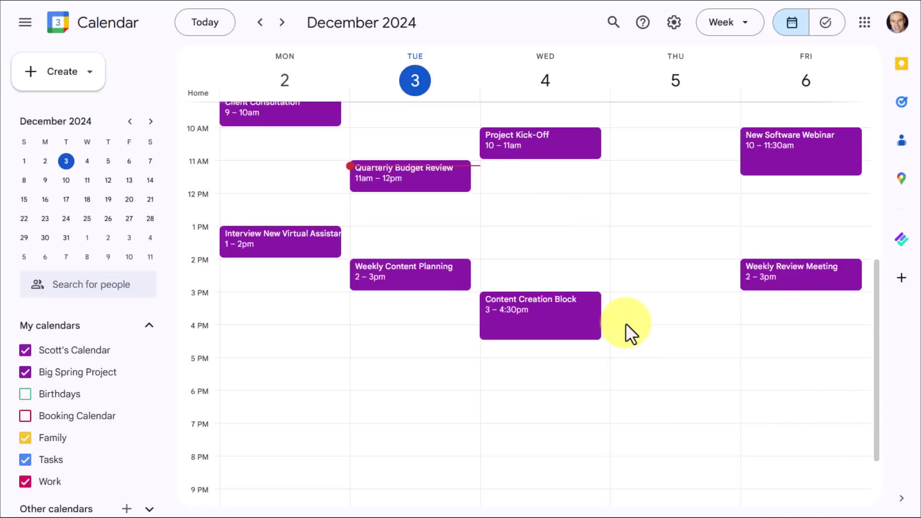
pyautogui.scroll(-1, 743, 365)
pyautogui.scroll(3, 690, 364)
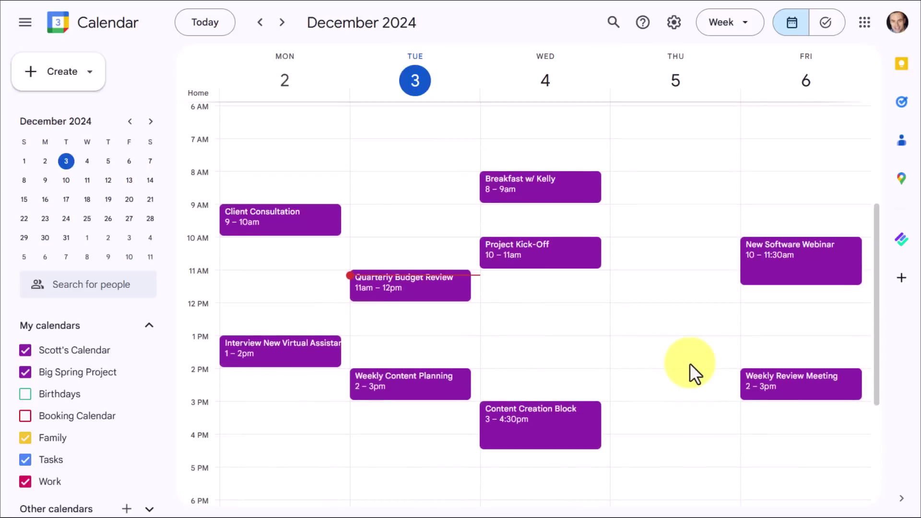
pyautogui.scroll(-3, 690, 364)
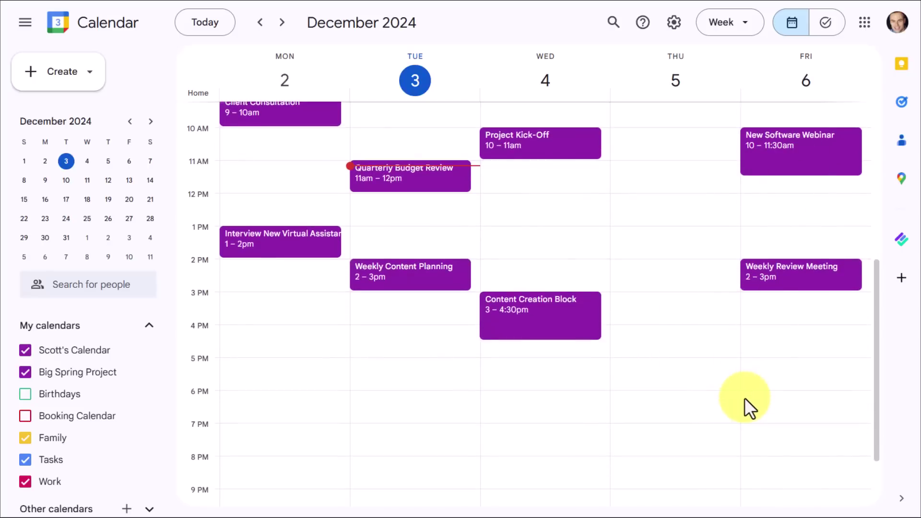
# Start a Friday 7pm event titled 'Date night' on the Family calendar
pyautogui.click(790, 432)
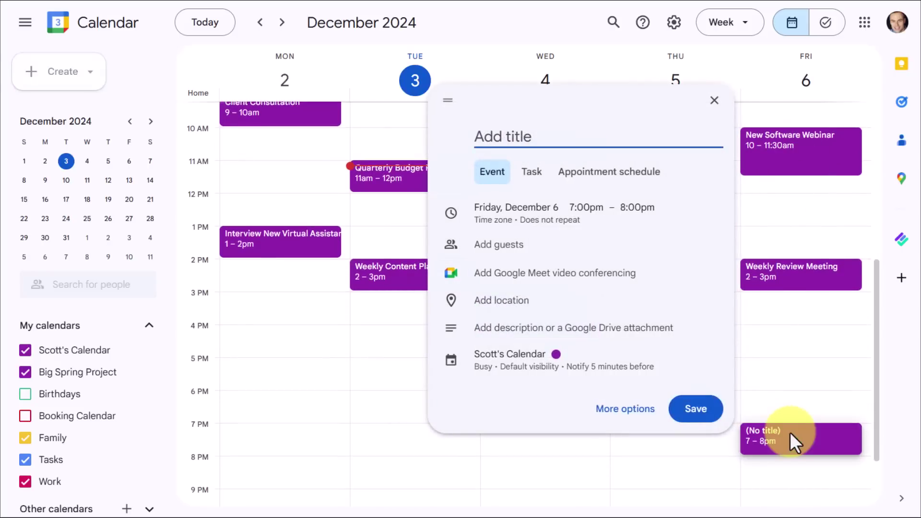
pyautogui.write('Date niugh')
pyautogui.press('BackSpace')
pyautogui.press('BackSpace')
pyautogui.press('BackSpace')
pyautogui.write('ght')
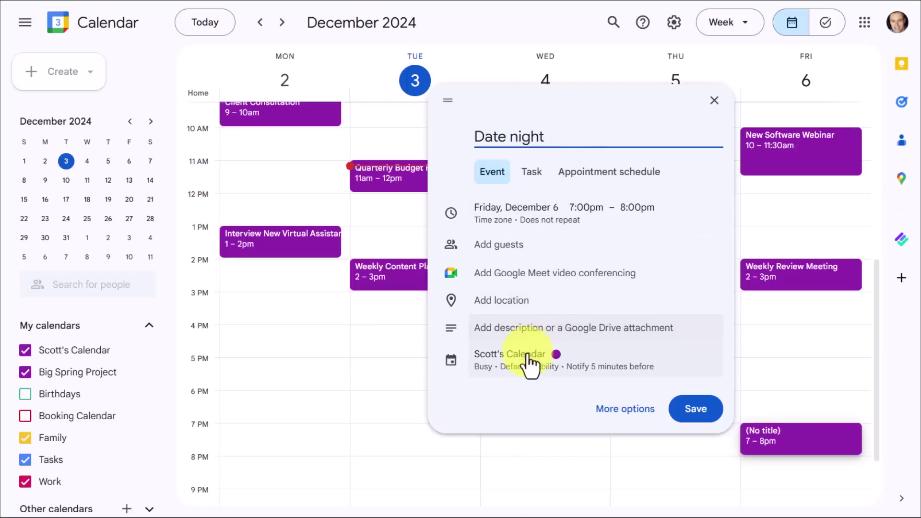
pyautogui.click(530, 361)
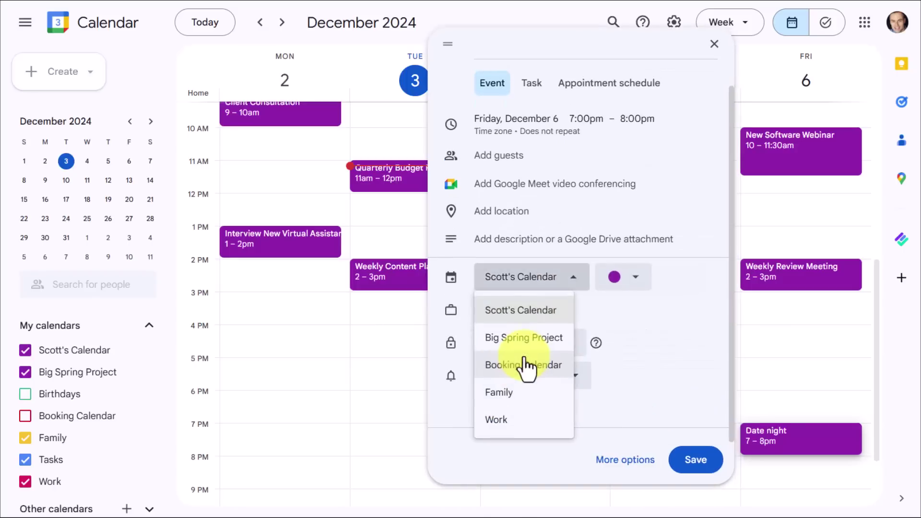
pyautogui.click(499, 392)
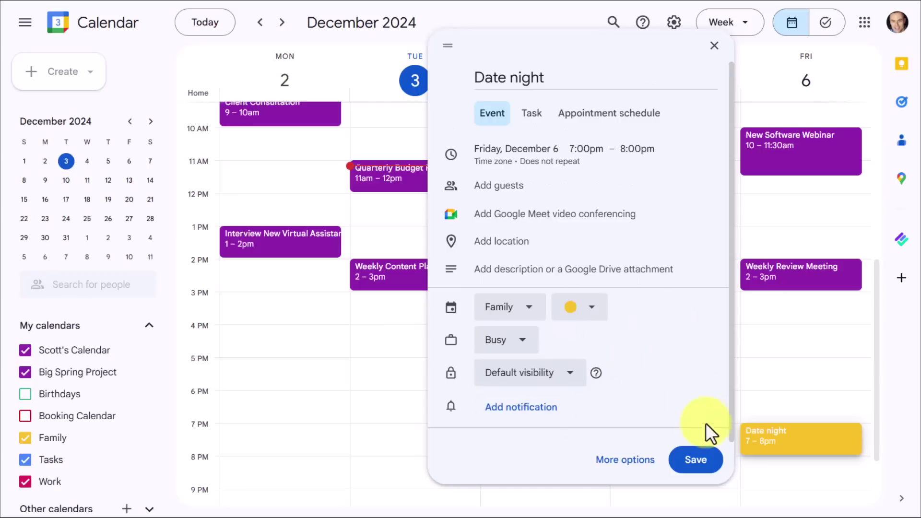
# Make it repeat weekly on Friday, end at 9:30pm, and save it
pyautogui.click(626, 154)
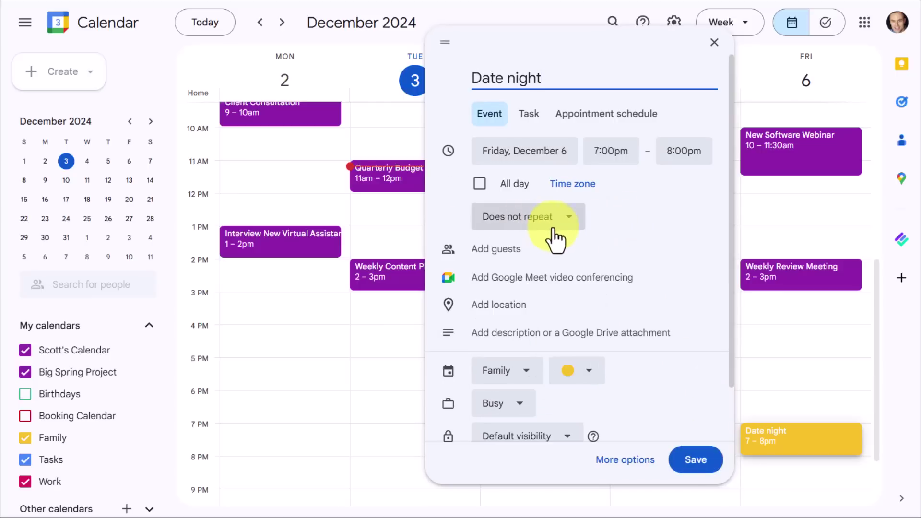
pyautogui.click(568, 224)
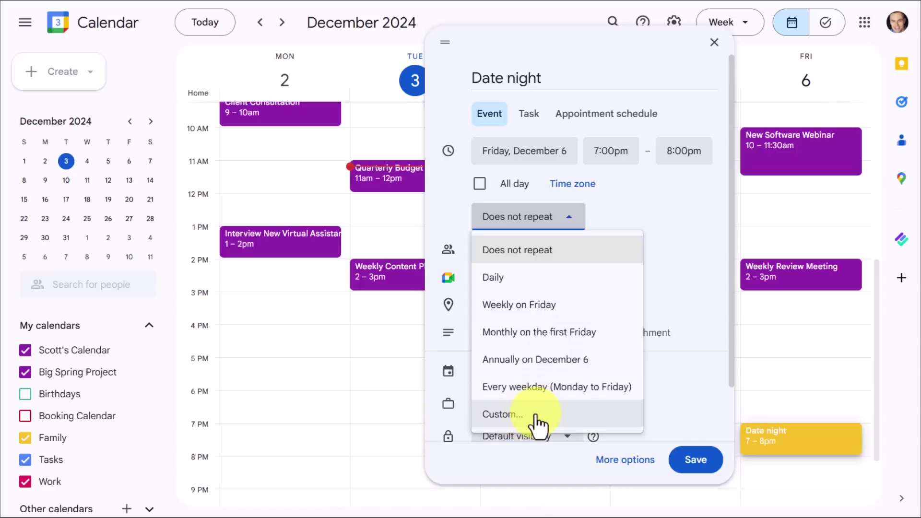
pyautogui.click(538, 309)
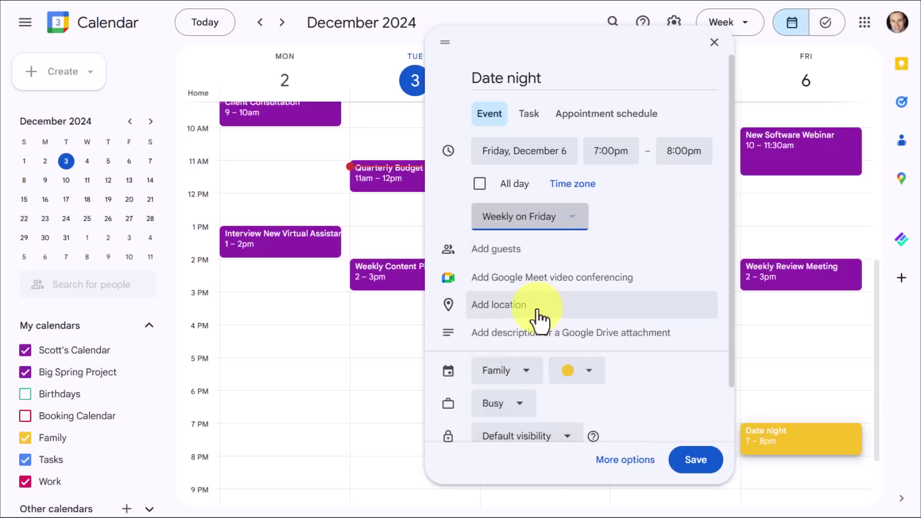
pyautogui.click(686, 150)
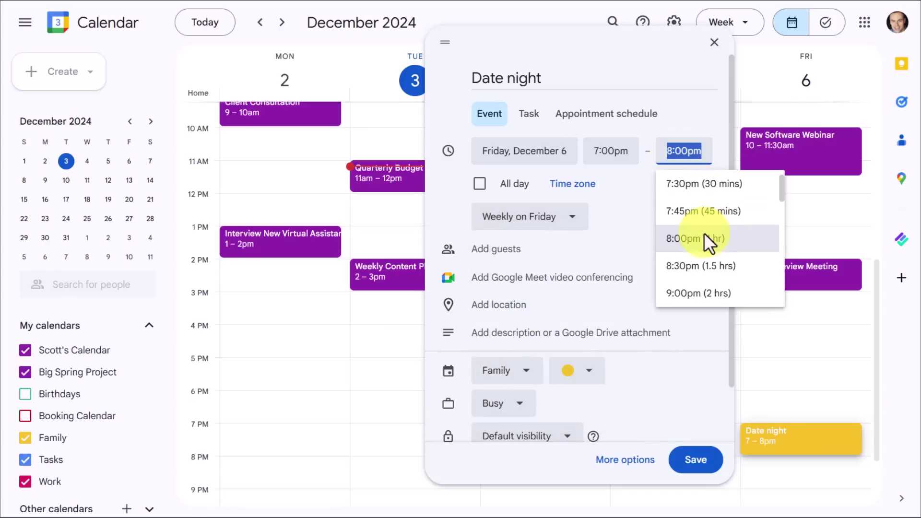
pyautogui.scroll(-1, 703, 256)
pyautogui.click(681, 264)
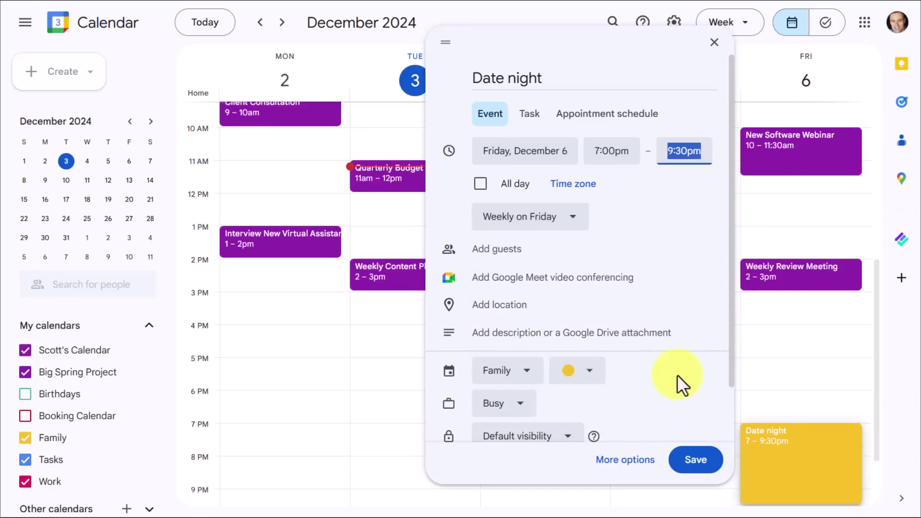
pyautogui.click(694, 462)
pyautogui.scroll(-3, 735, 398)
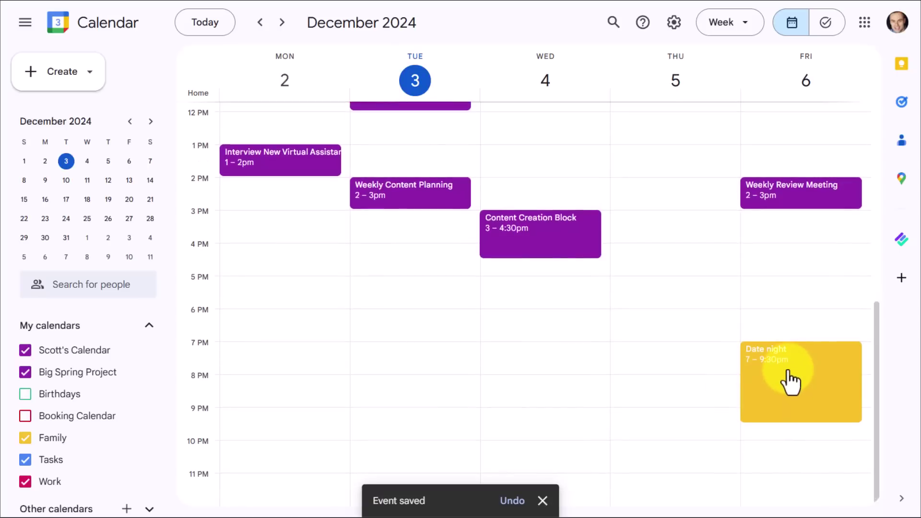
pyautogui.click(789, 382)
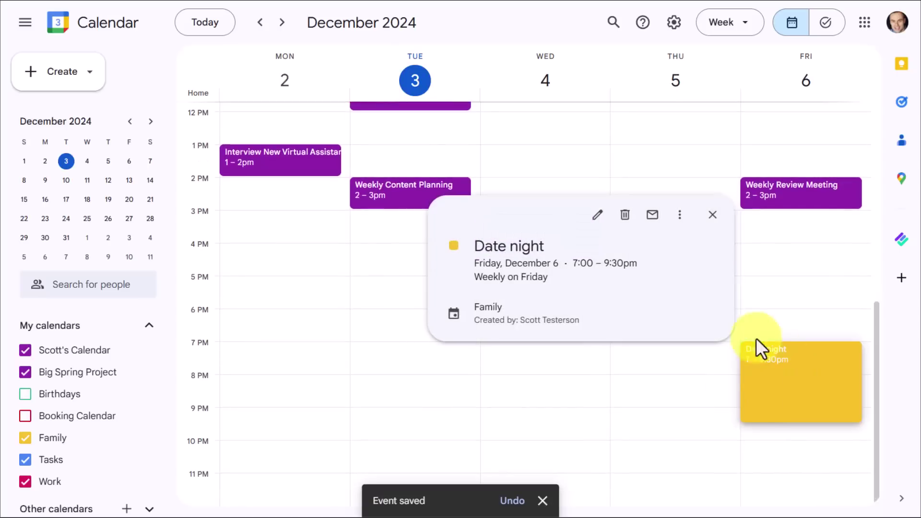
pyautogui.click(712, 215)
pyautogui.click(281, 24)
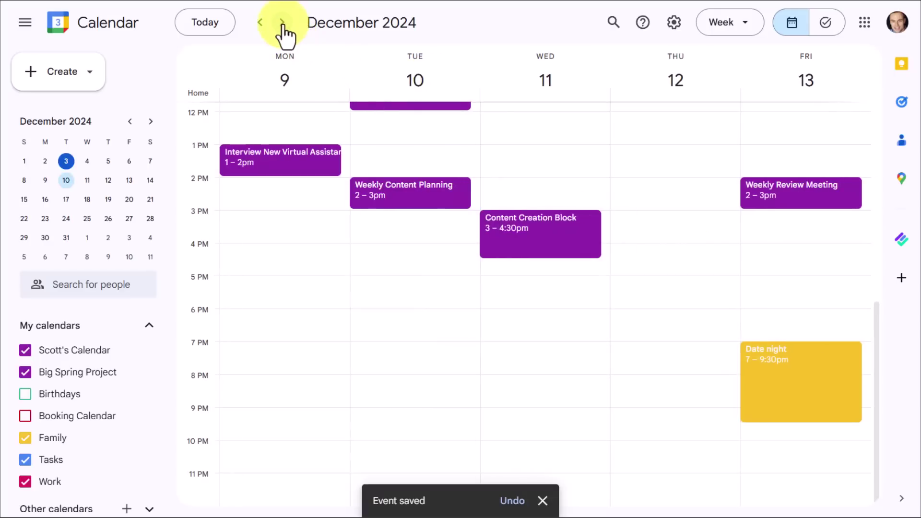
pyautogui.click(282, 24)
pyautogui.click(282, 24)
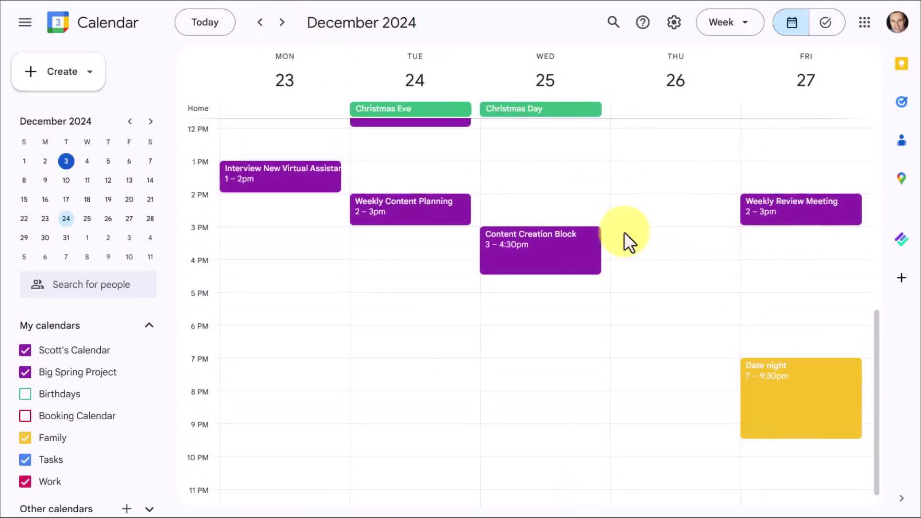
pyautogui.click(218, 29)
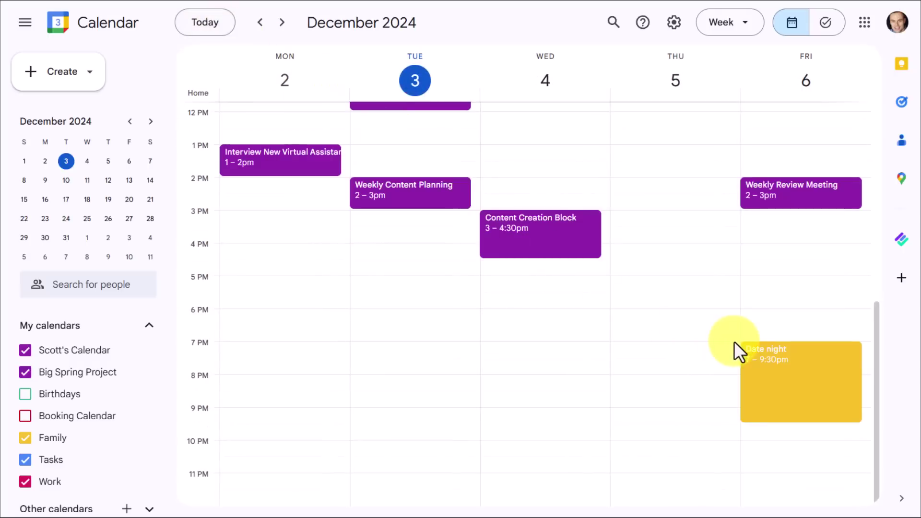
pyautogui.scroll(5, 734, 341)
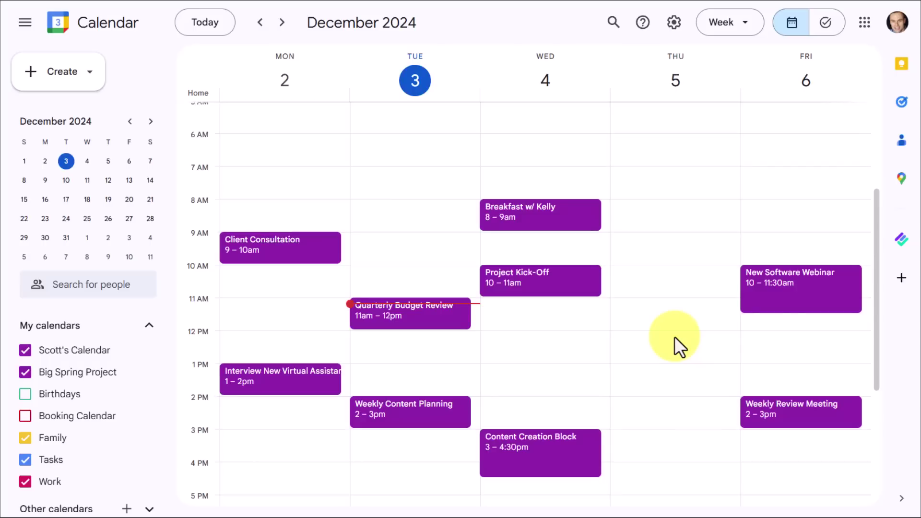
pyautogui.scroll(-1, 674, 335)
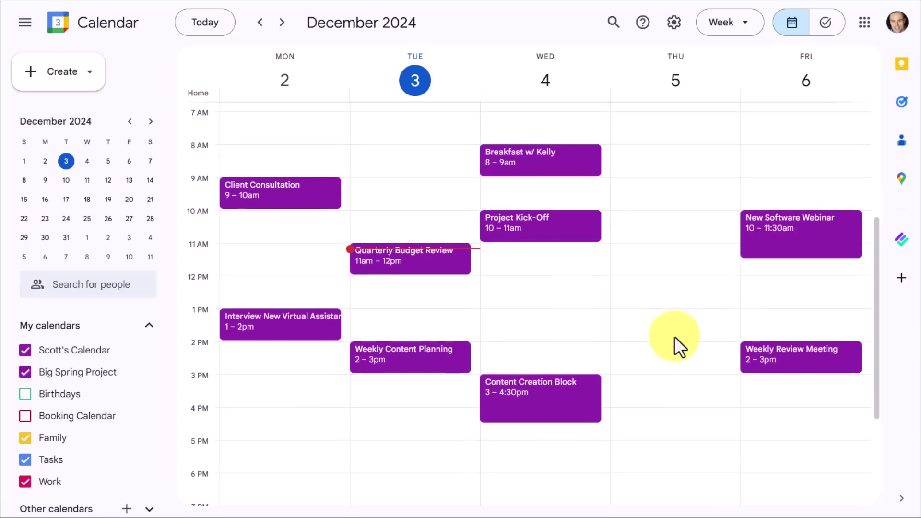
pyautogui.scroll(-3, 672, 334)
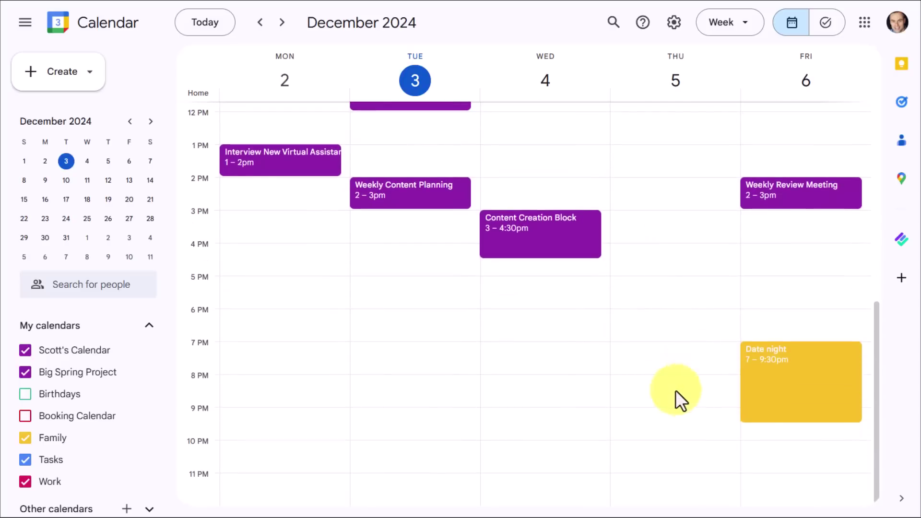
pyautogui.scroll(3, 700, 384)
pyautogui.scroll(-1, 701, 377)
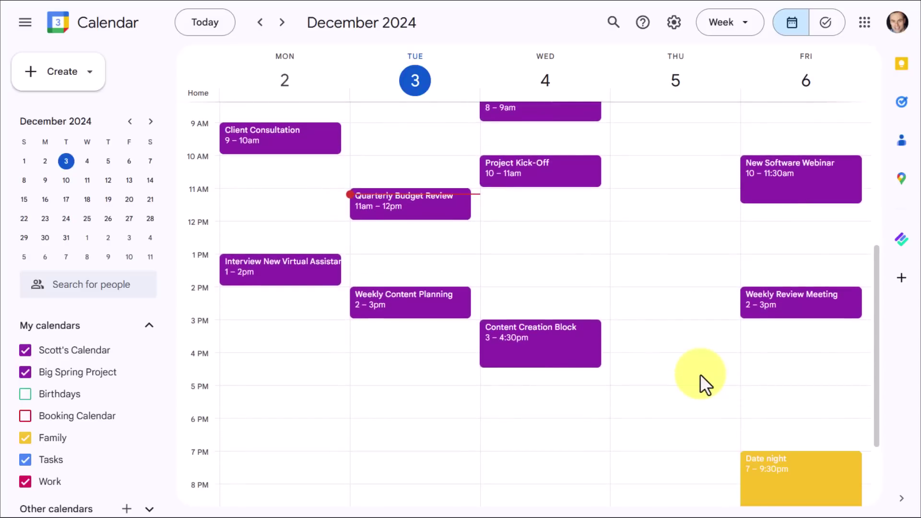
pyautogui.scroll(2, 700, 373)
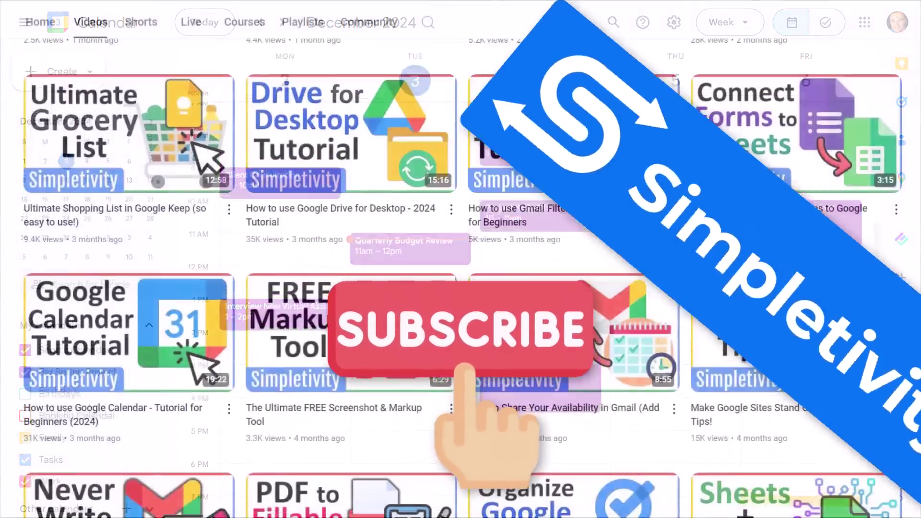
pyautogui.scroll(-3, 460, 259)
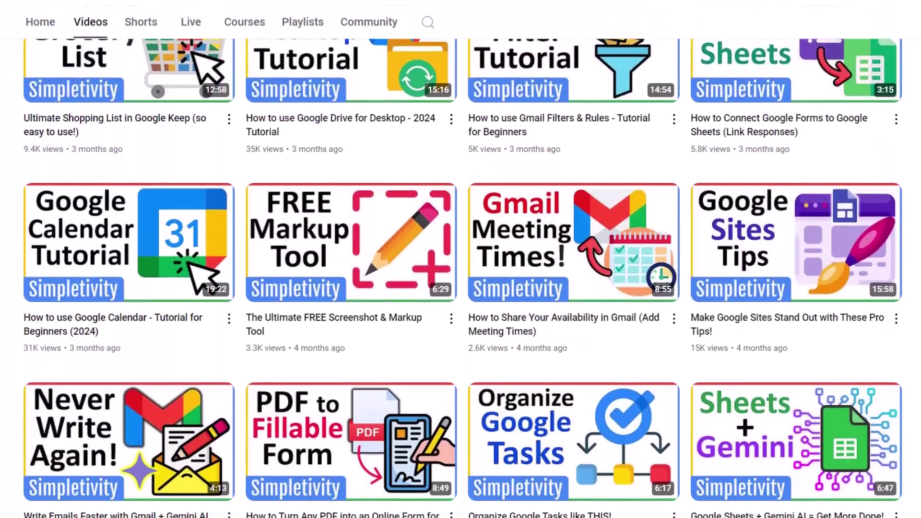
pyautogui.scroll(-4, 460, 259)
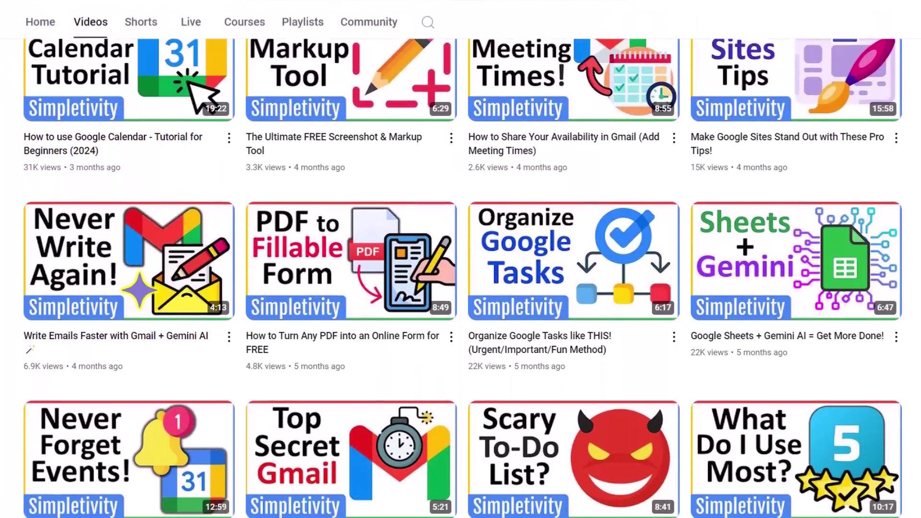
pyautogui.scroll(-3, 460, 259)
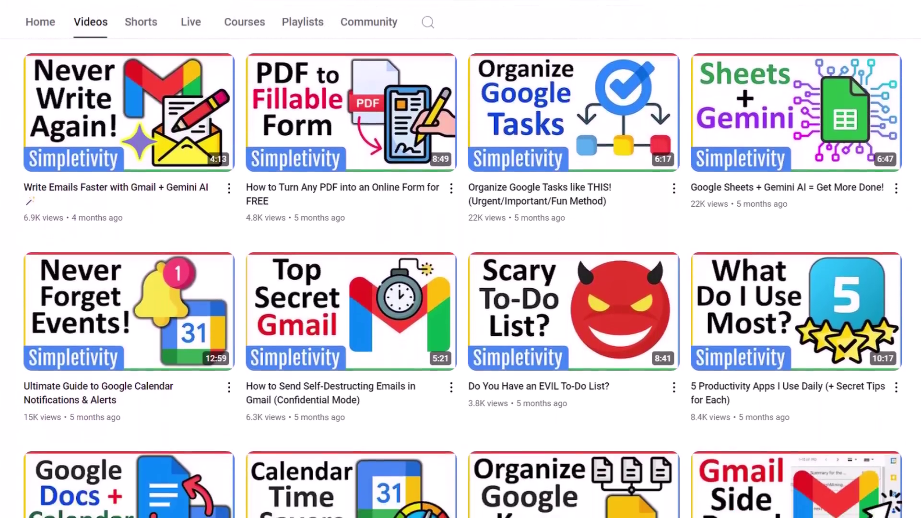
pyautogui.scroll(-4, 461, 259)
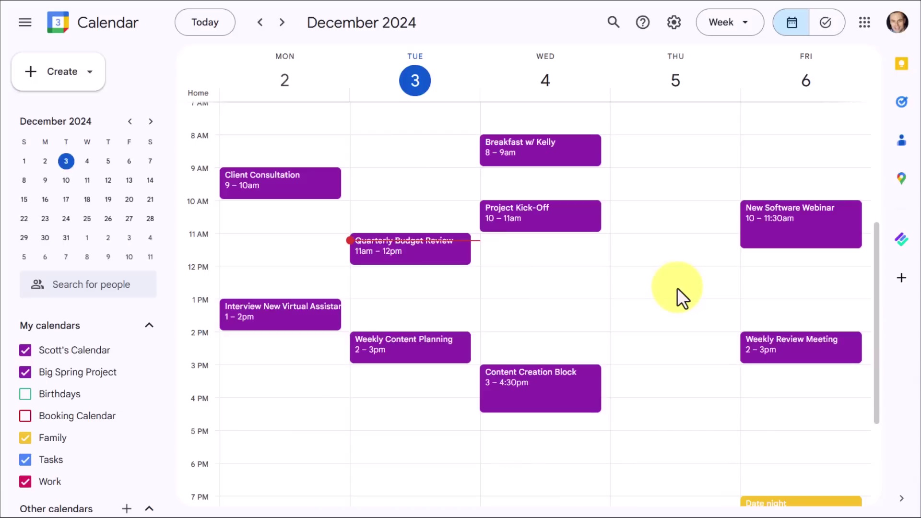
# Open Settings from the gear menu and scroll down to Settings for my calendars
pyautogui.click(674, 27)
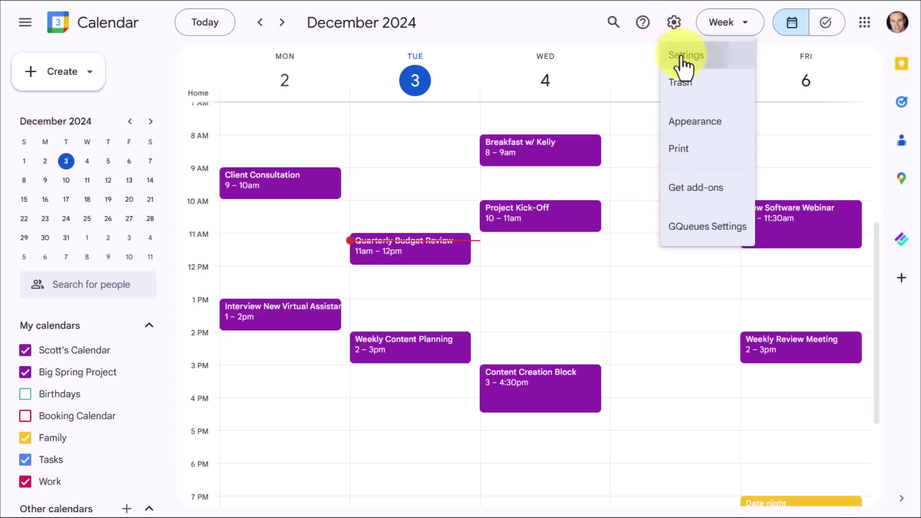
pyautogui.click(680, 57)
pyautogui.scroll(-5, 92, 361)
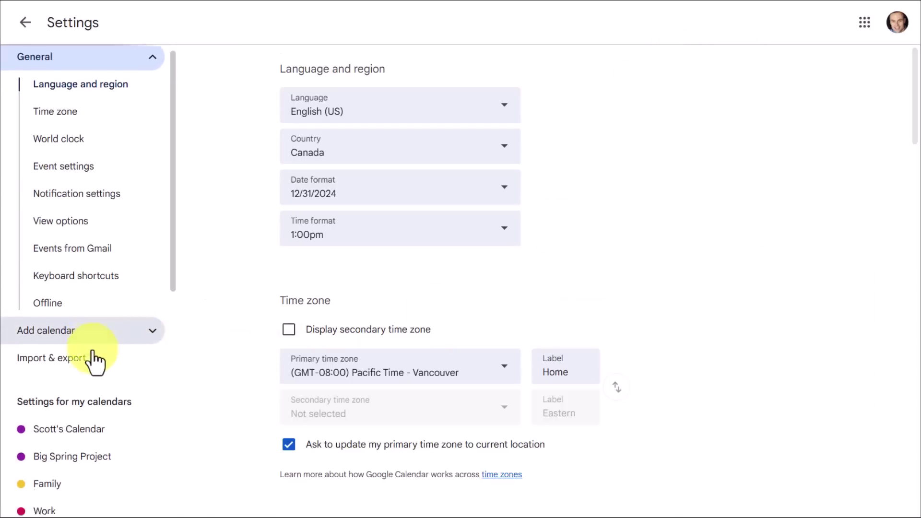
pyautogui.scroll(-2, 101, 312)
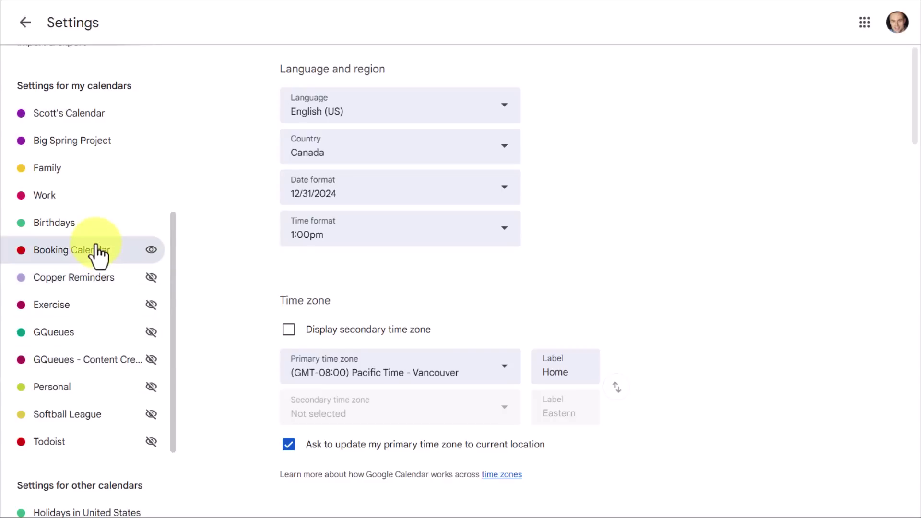
# Raise the primary calendar's default event notification from 5 to 10 minutes
pyautogui.click(62, 115)
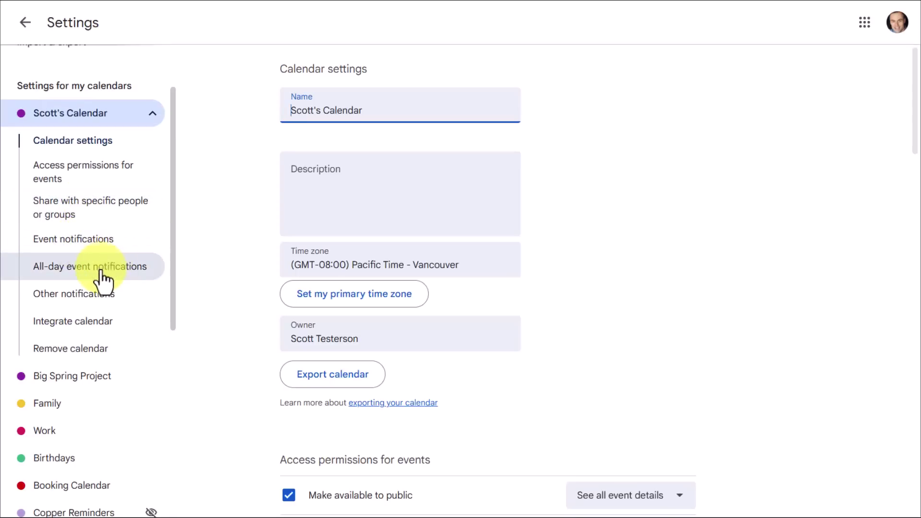
pyautogui.click(68, 247)
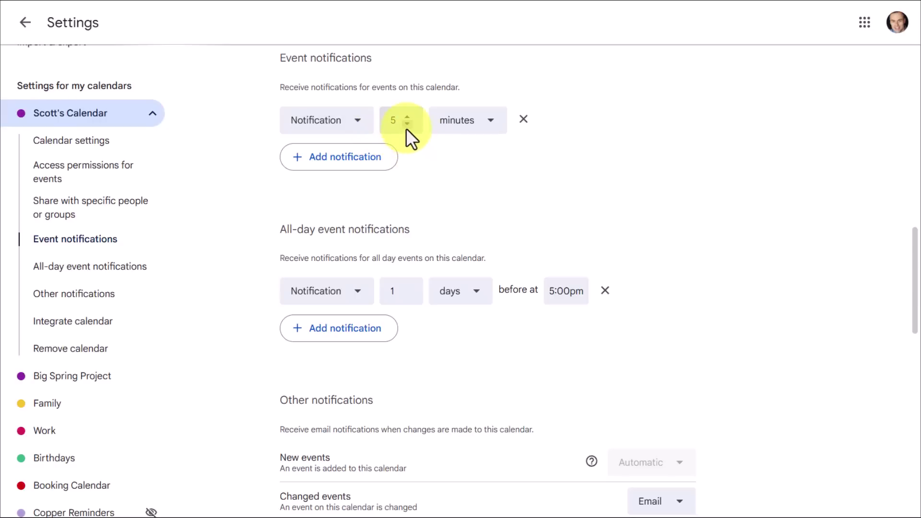
pyautogui.click(408, 124)
pyautogui.tripleClick(407, 115)
pyautogui.click(406, 116)
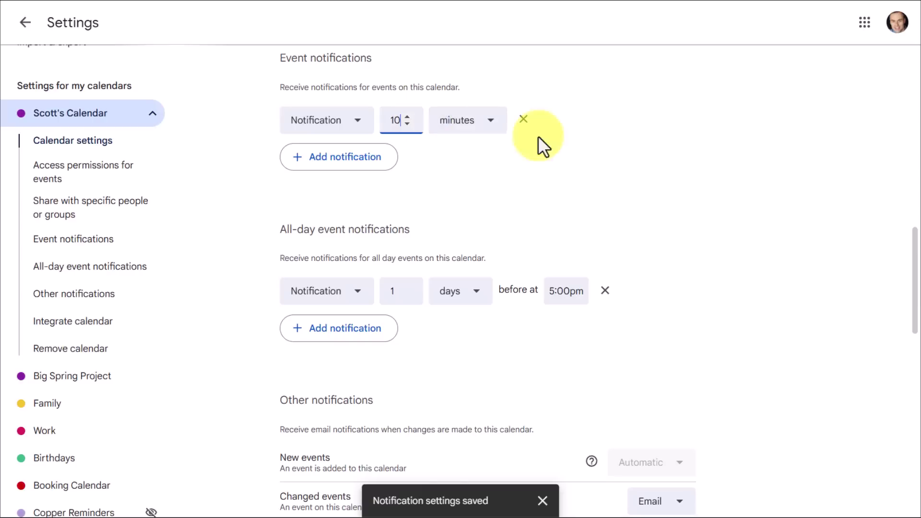
pyautogui.click(676, 124)
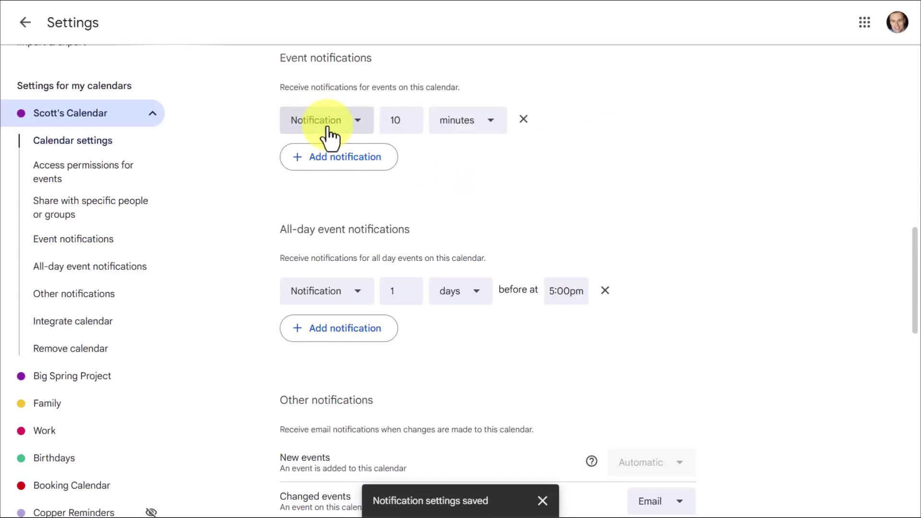
pyautogui.click(333, 162)
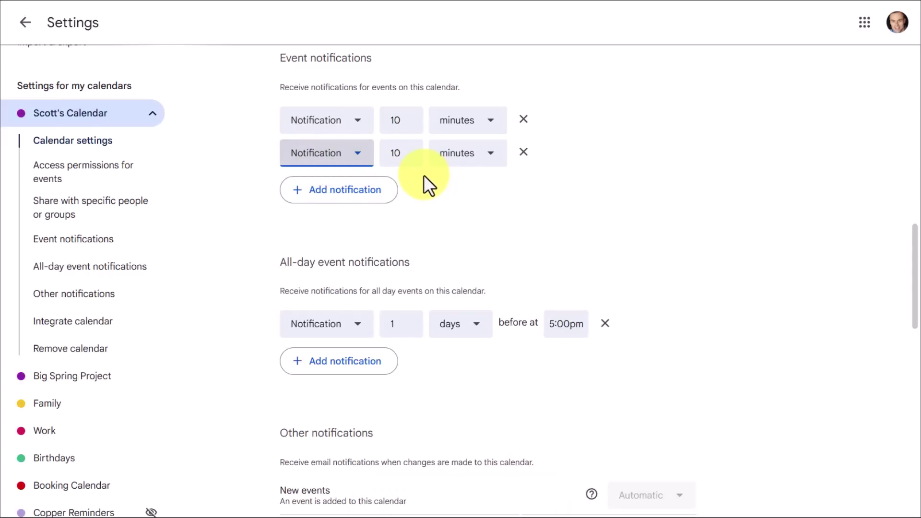
pyautogui.click(357, 157)
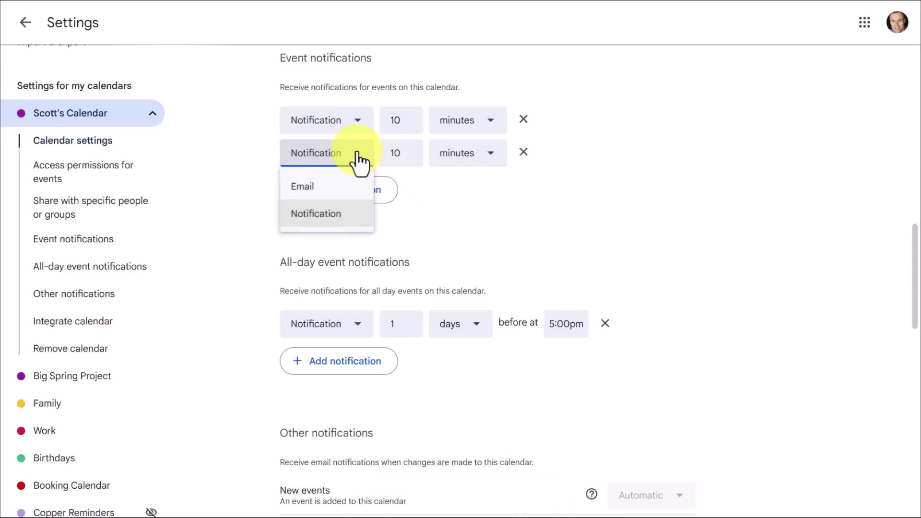
pyautogui.click(335, 191)
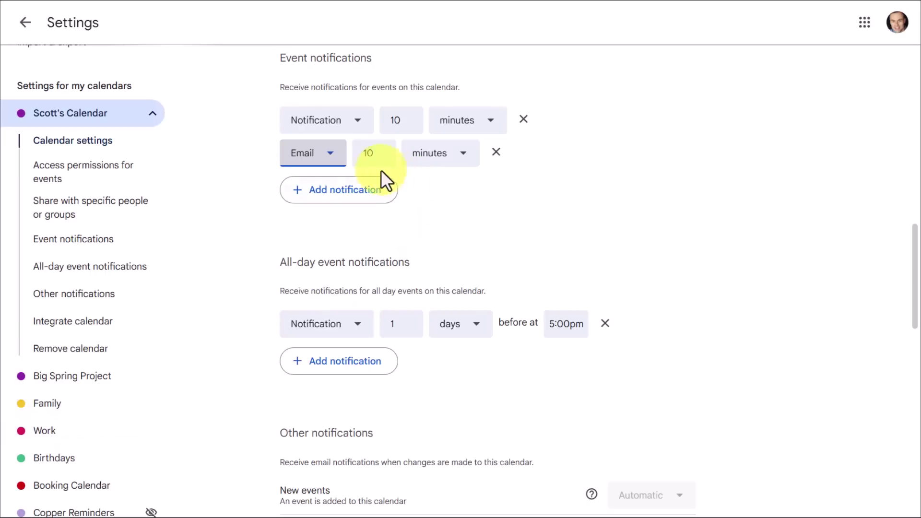
pyautogui.click(333, 161)
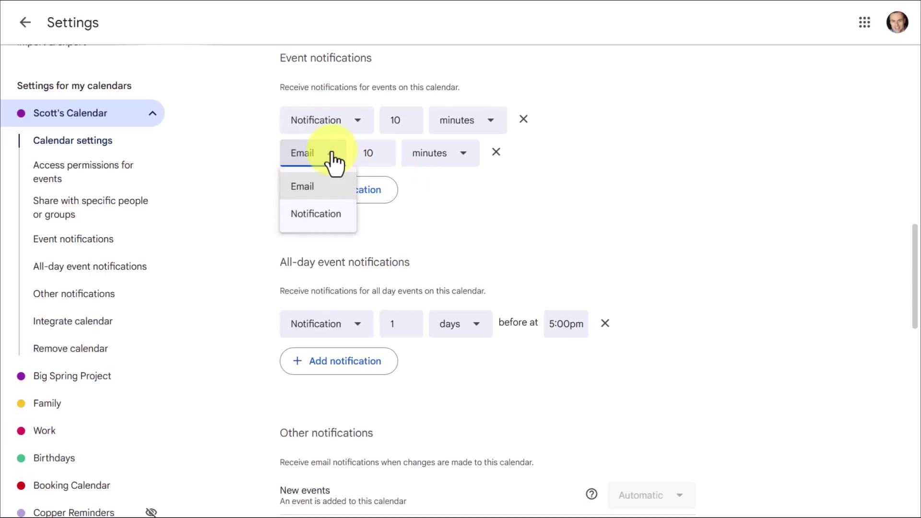
pyautogui.click(594, 178)
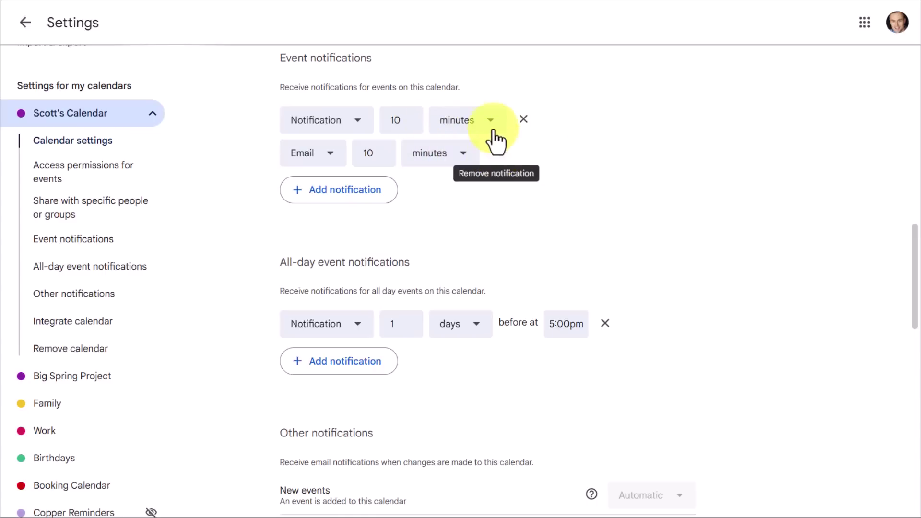
pyautogui.click(463, 160)
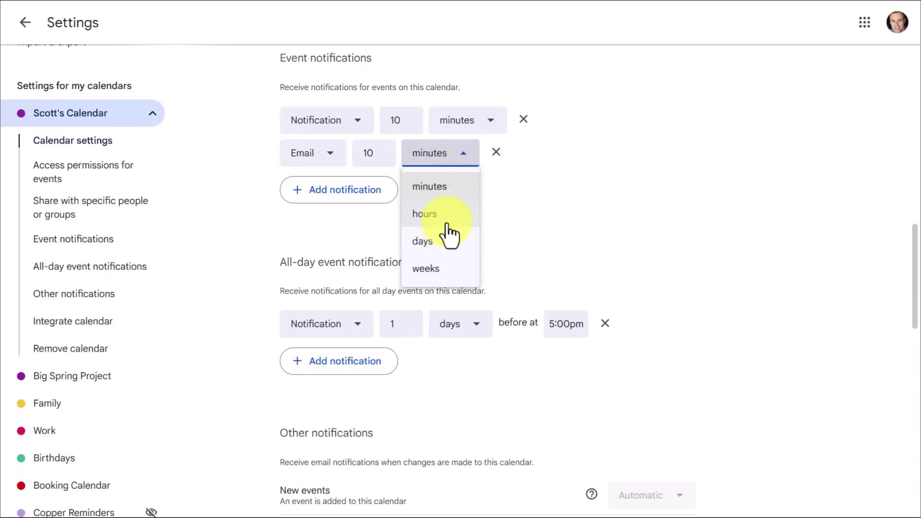
pyautogui.click(496, 154)
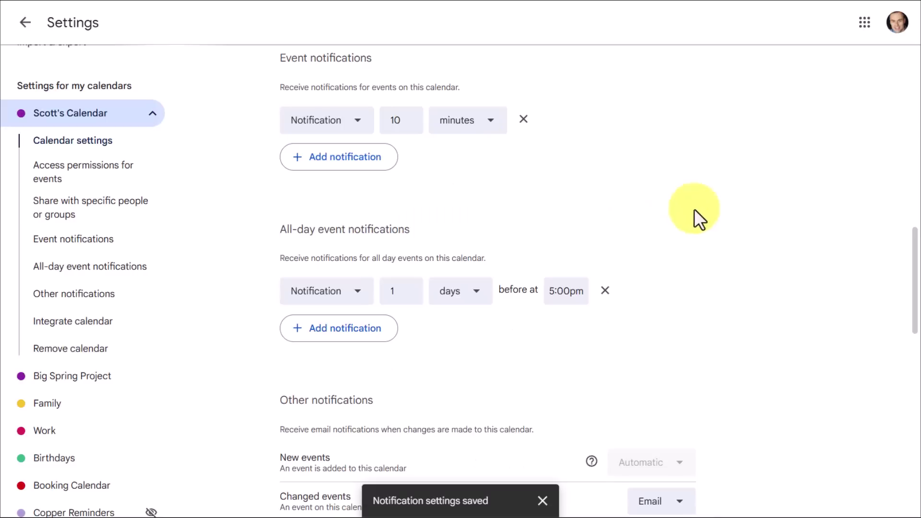
pyautogui.scroll(-2, 719, 215)
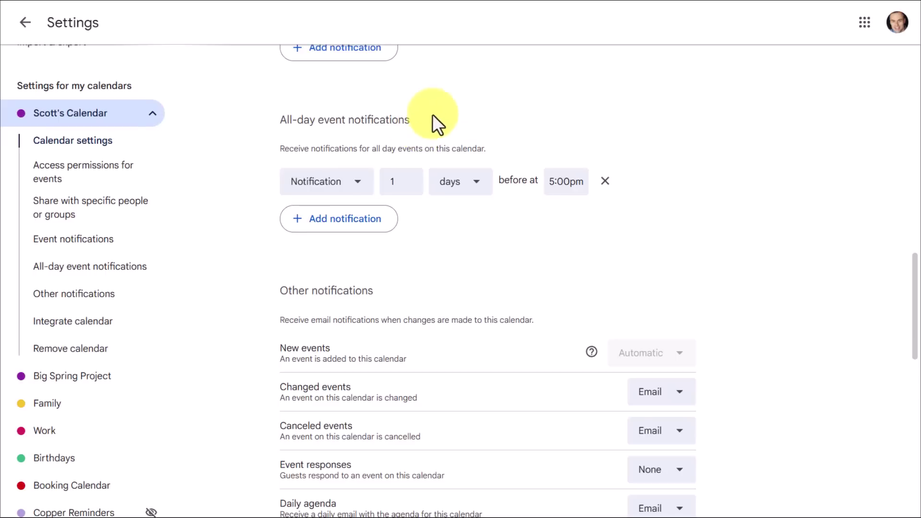
pyautogui.click(352, 184)
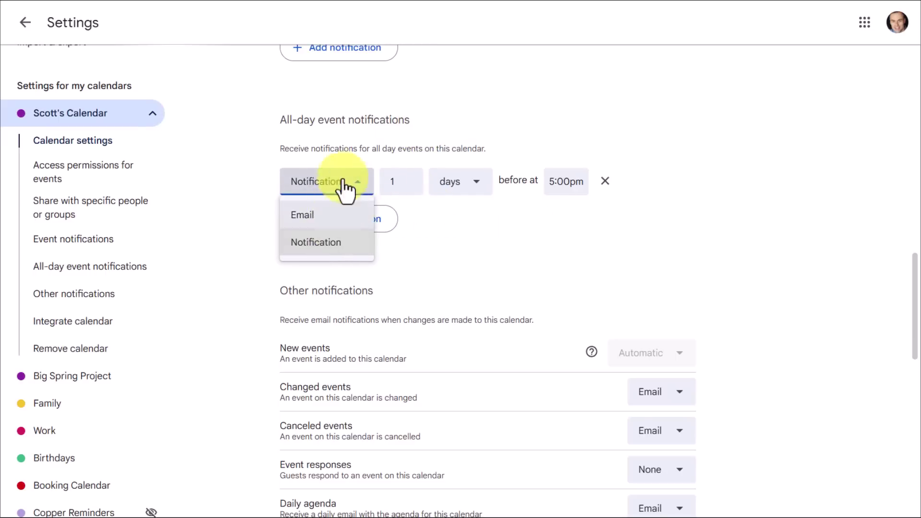
pyautogui.click(485, 237)
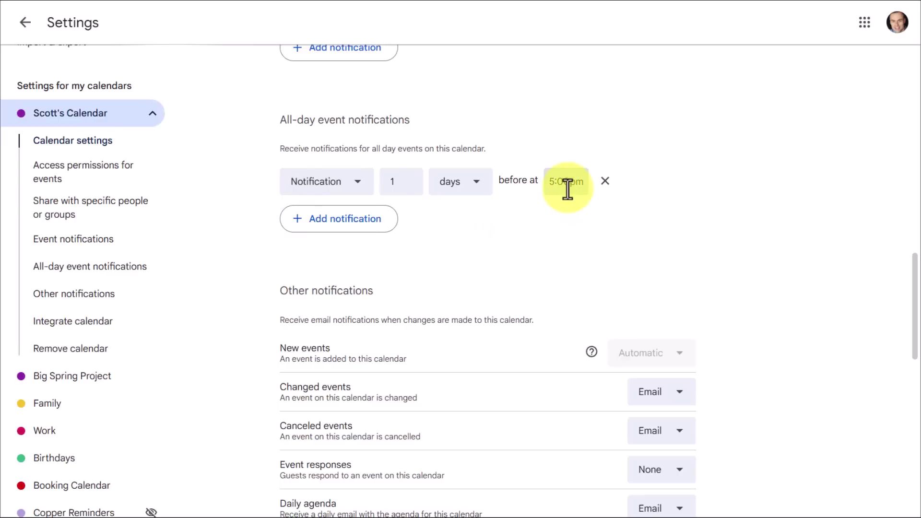
pyautogui.click(475, 183)
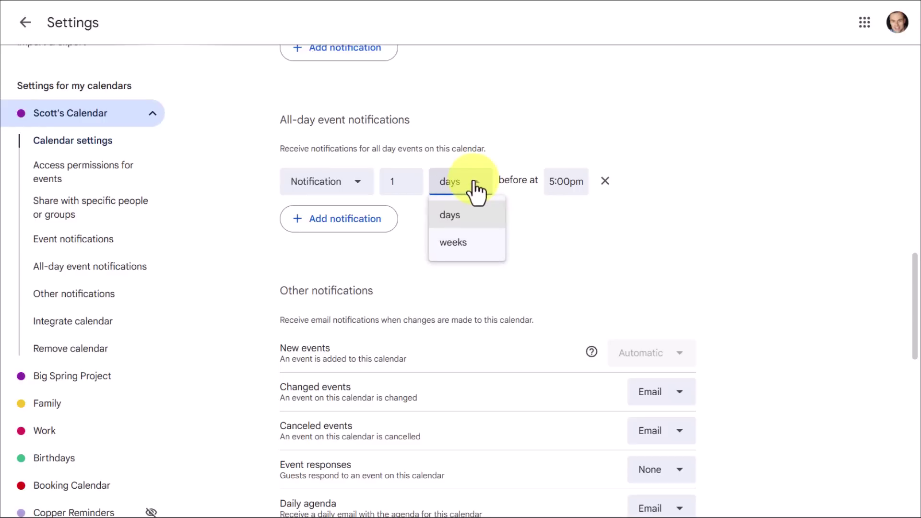
pyautogui.click(474, 184)
pyautogui.click(473, 188)
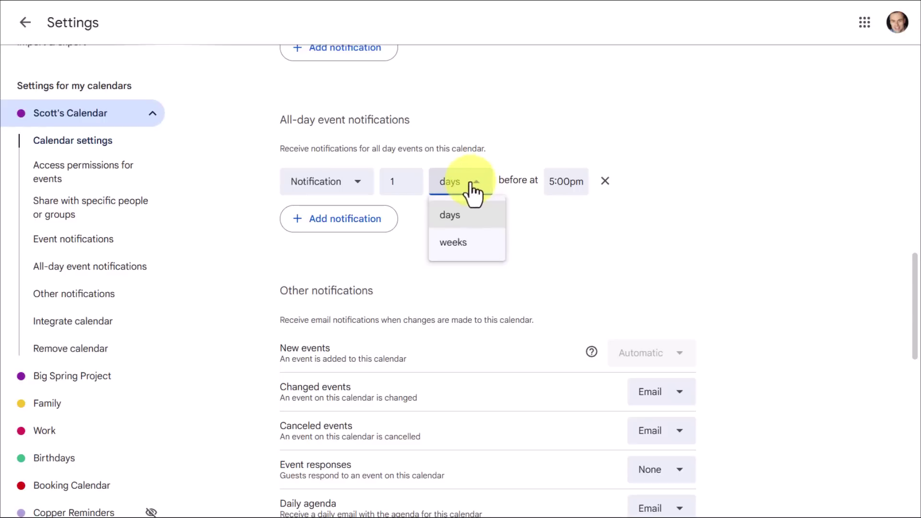
pyautogui.click(540, 133)
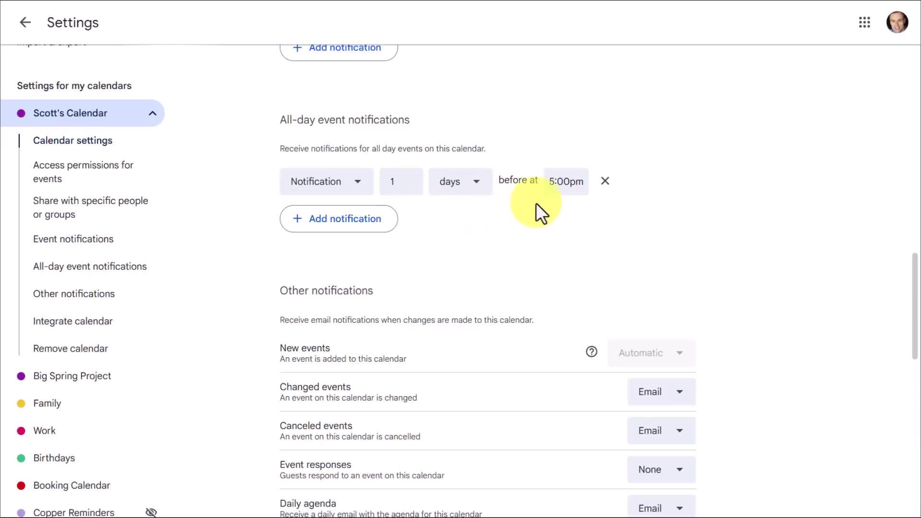
pyautogui.click(564, 179)
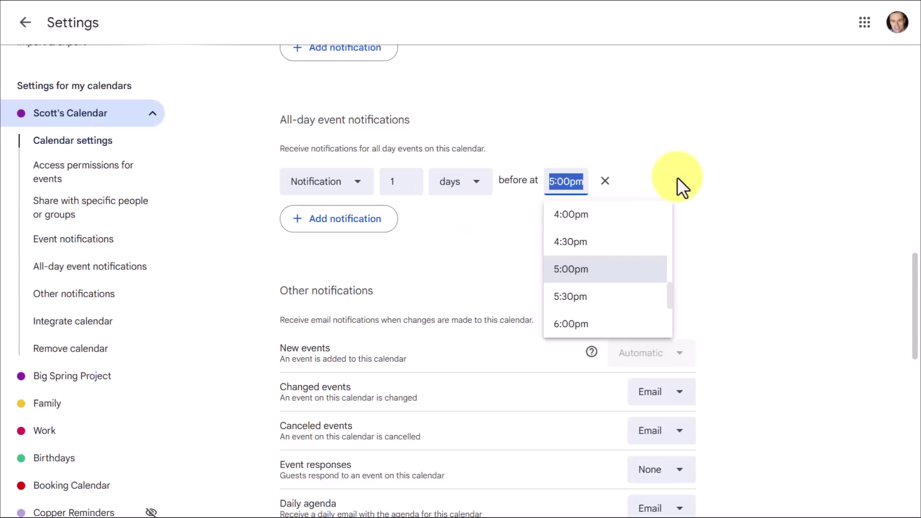
pyautogui.click(708, 178)
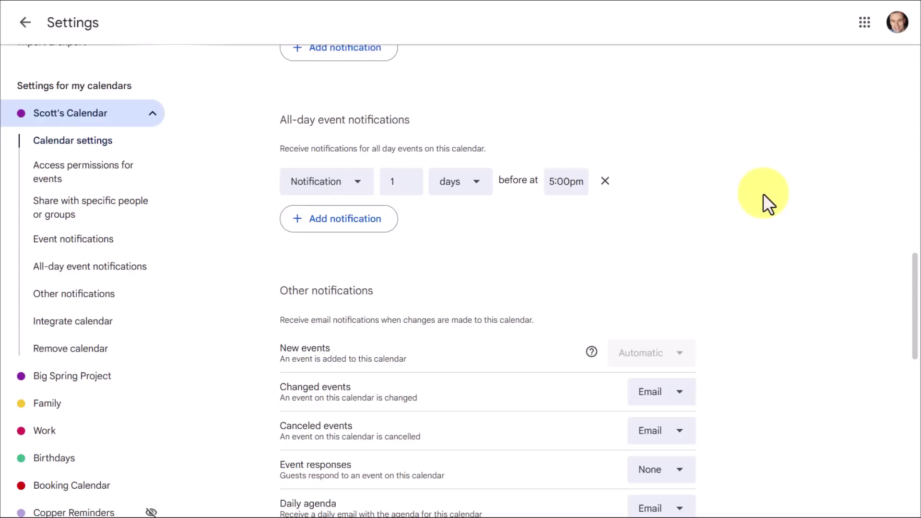
pyautogui.scroll(-2, 764, 194)
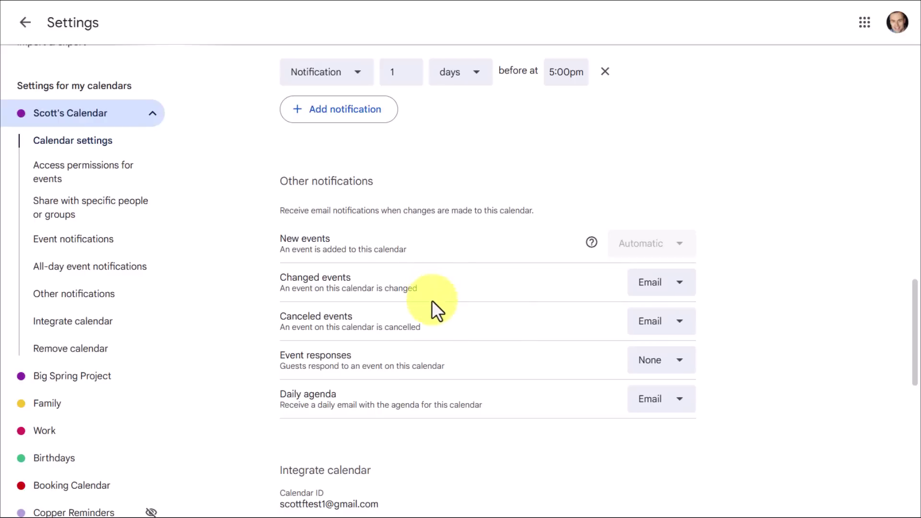
pyautogui.click(678, 401)
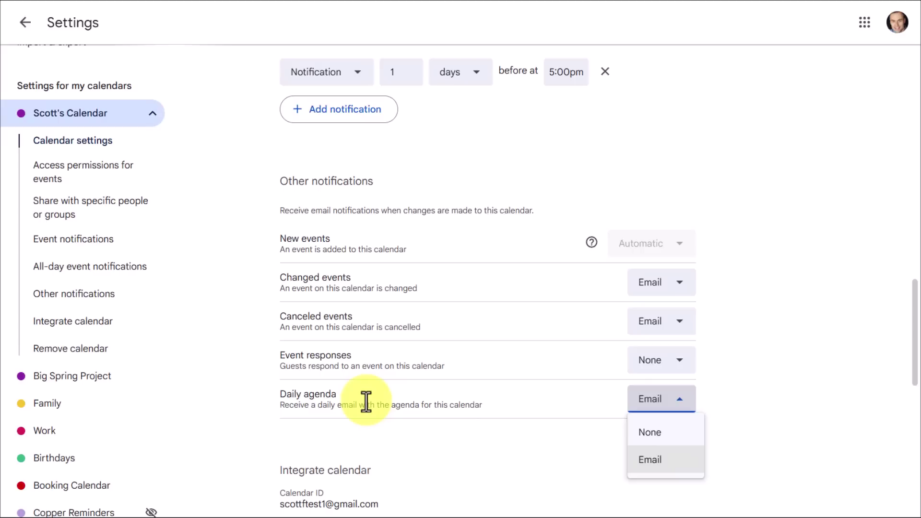
pyautogui.click(717, 418)
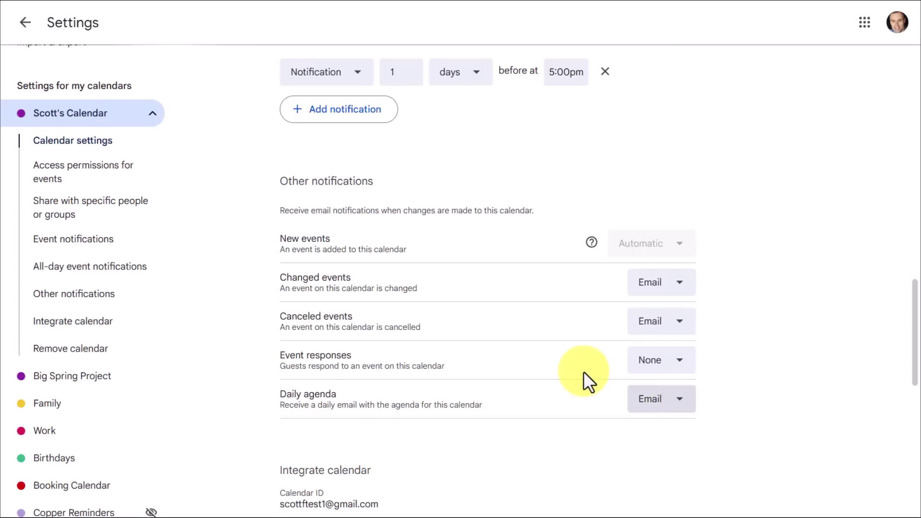
pyautogui.scroll(3, 373, 292)
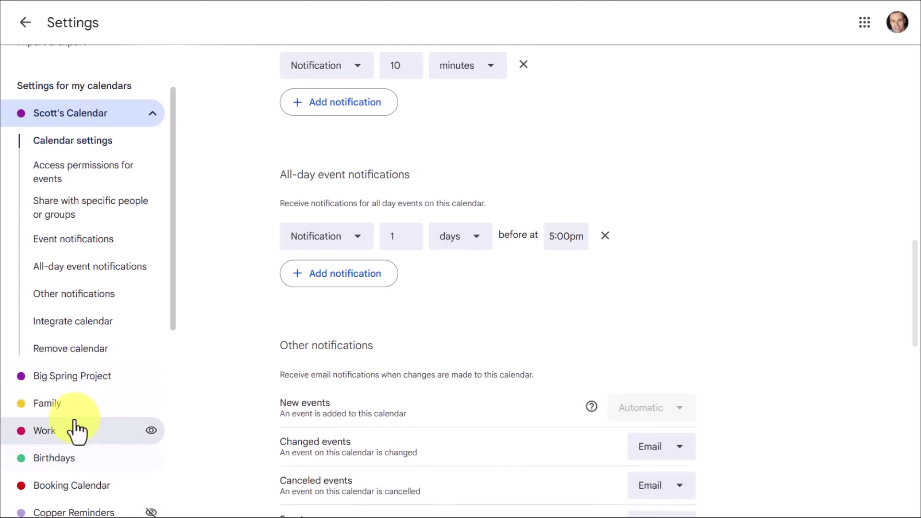
pyautogui.scroll(-1, 76, 427)
pyautogui.scroll(-1, 72, 422)
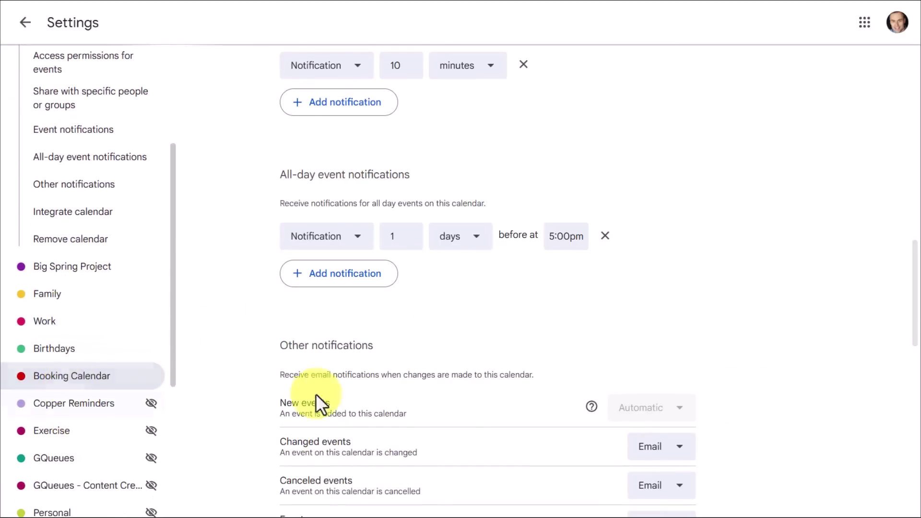
pyautogui.scroll(-2, 601, 366)
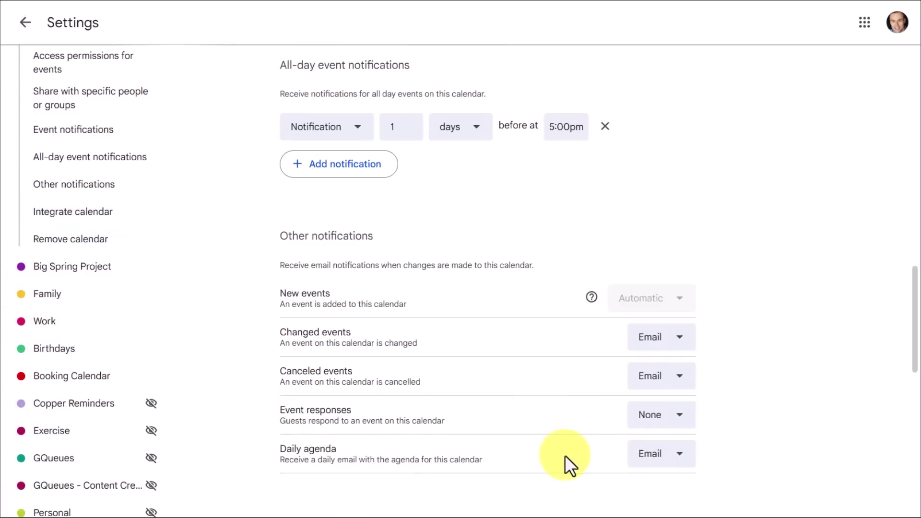
pyautogui.scroll(1, 376, 423)
pyautogui.scroll(3, 74, 380)
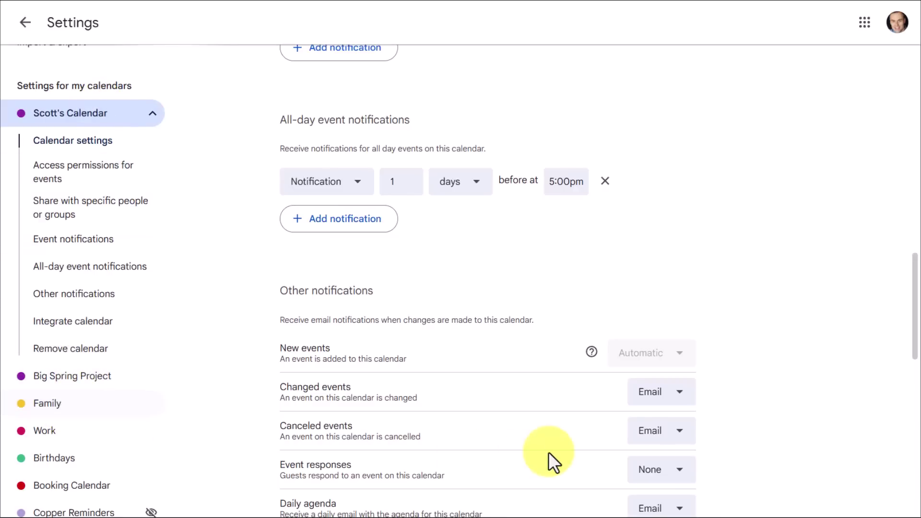
pyautogui.scroll(-3, 548, 452)
pyautogui.scroll(3, 548, 452)
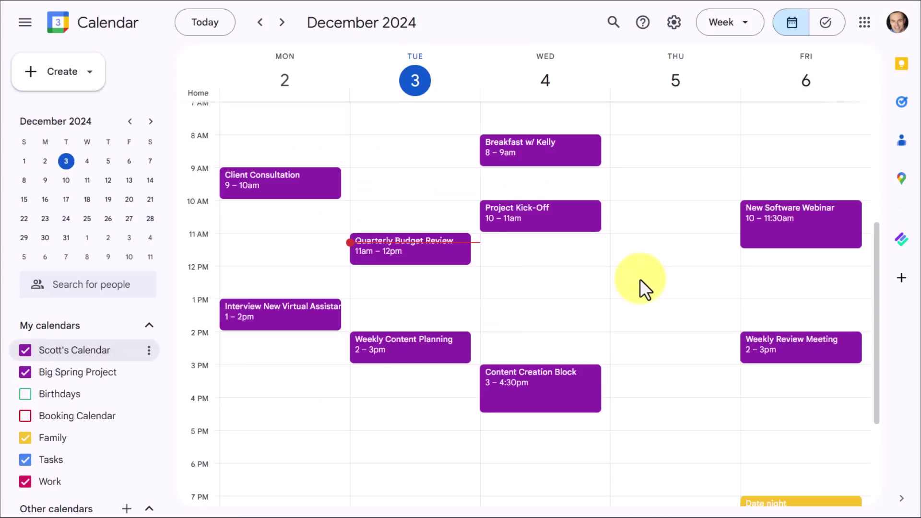
pyautogui.scroll(2, 640, 278)
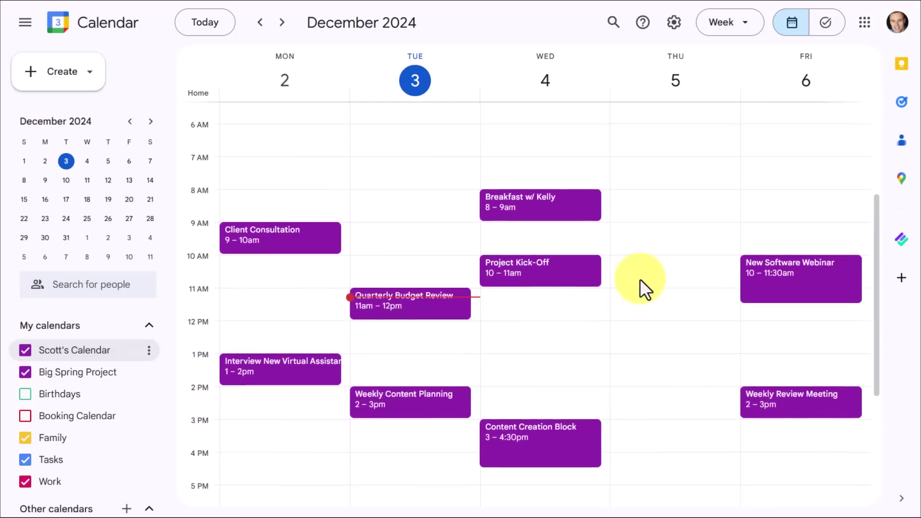
pyautogui.scroll(-2, 640, 278)
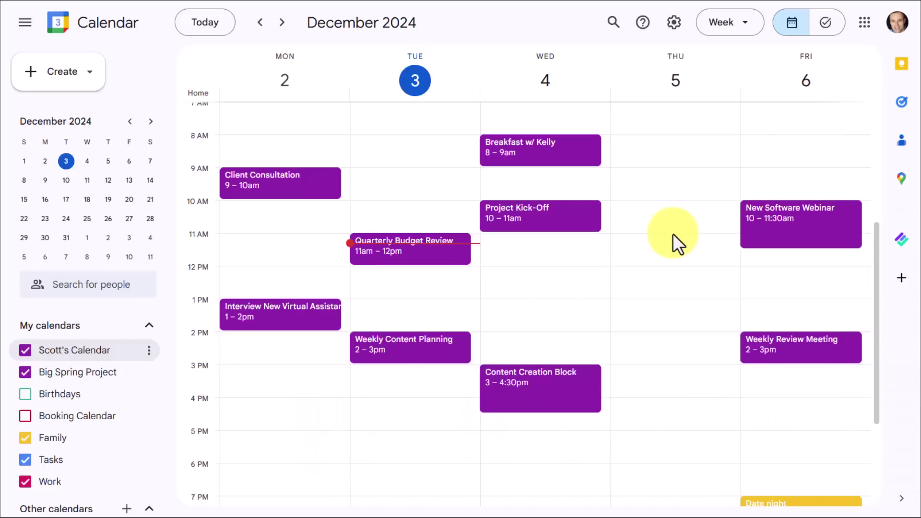
# Open Settings and go to the Family calendar's settings
pyautogui.click(674, 23)
pyautogui.click(688, 69)
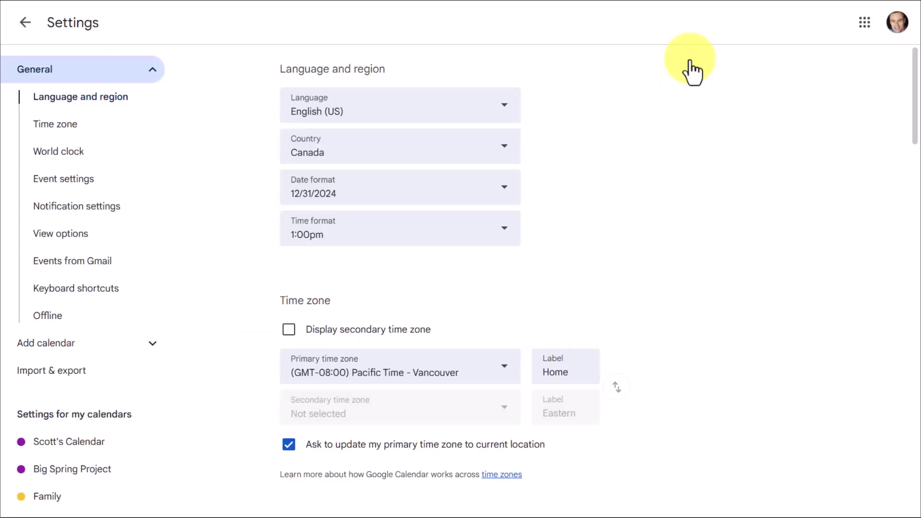
pyautogui.scroll(-7, 92, 315)
pyautogui.scroll(1, 91, 314)
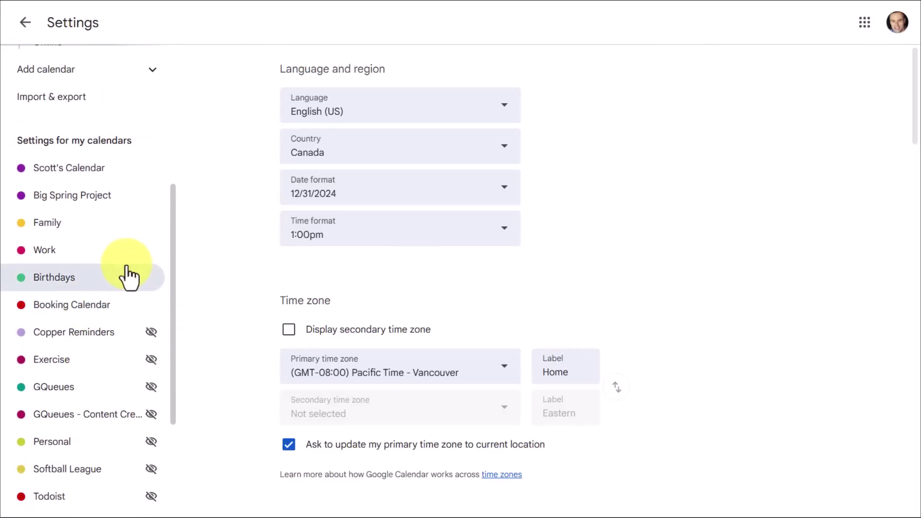
pyautogui.click(67, 235)
pyautogui.scroll(3, 67, 234)
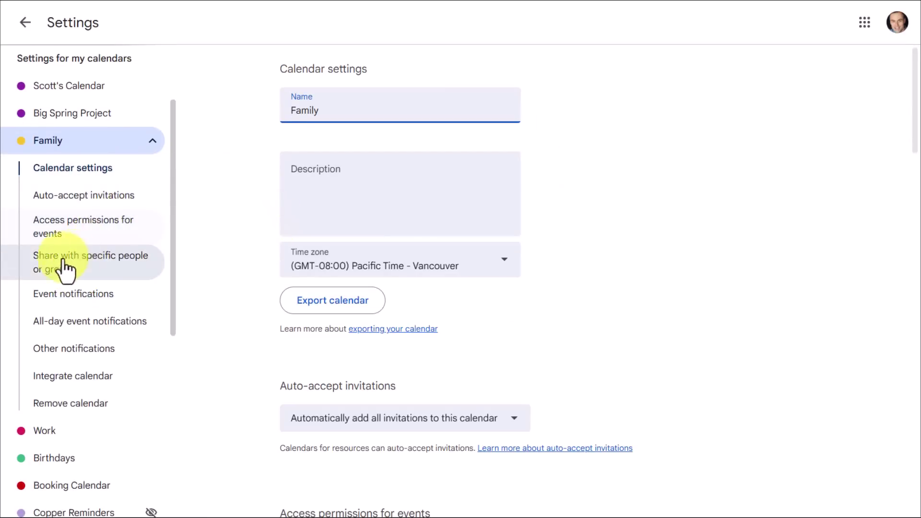
# Under Share with specific people, add a contact to share Family with
pyautogui.click(98, 271)
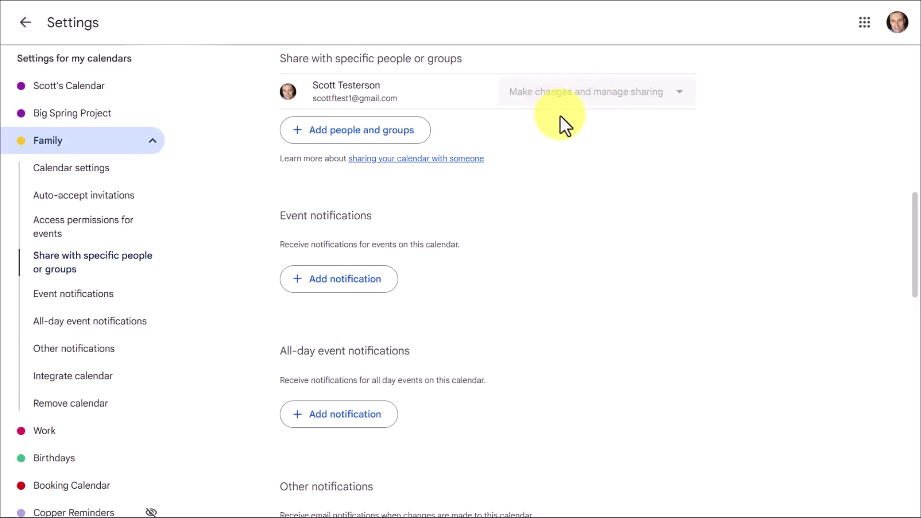
pyautogui.click(322, 150)
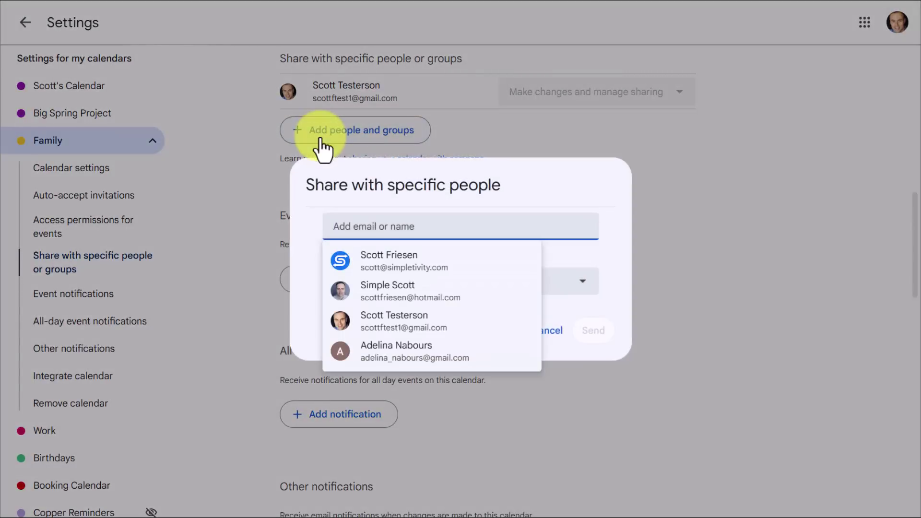
pyautogui.click(376, 299)
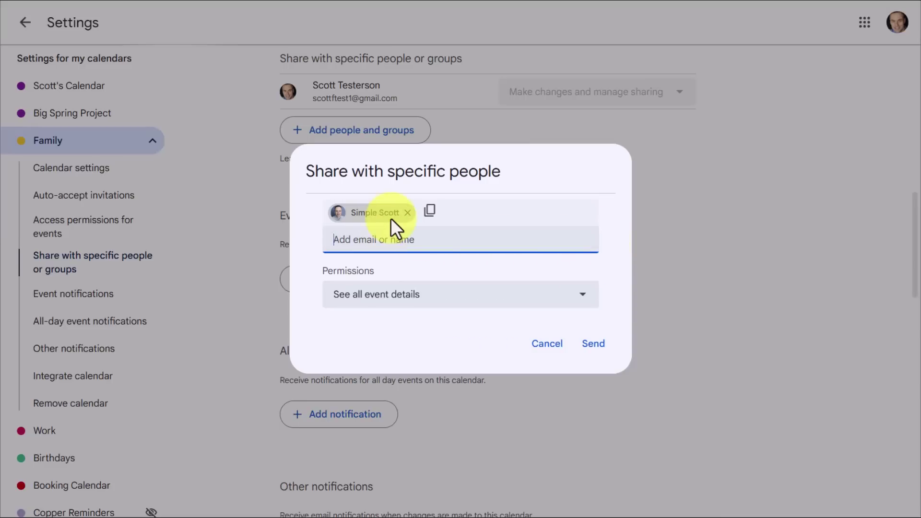
pyautogui.moveTo(390, 217)
pyautogui.click(612, 211)
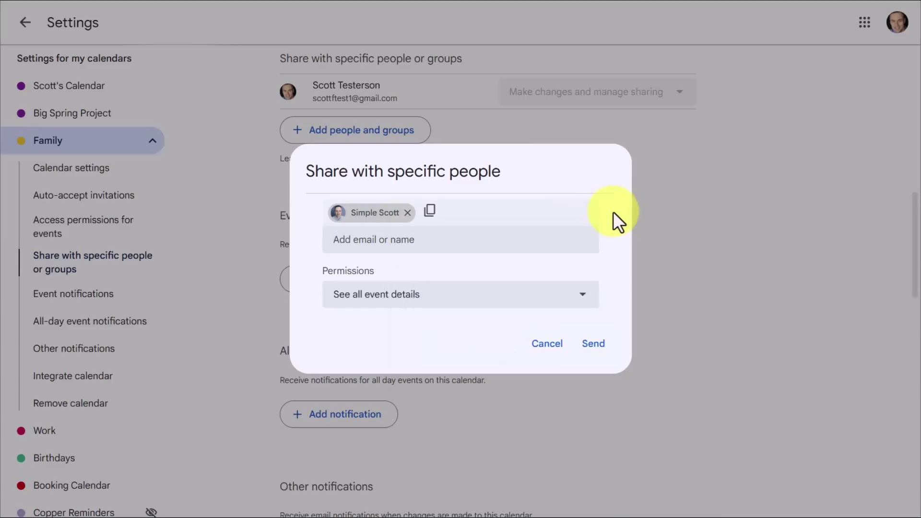
# Keep the permission at See all event details and close out the Family share dialog
pyautogui.click(584, 302)
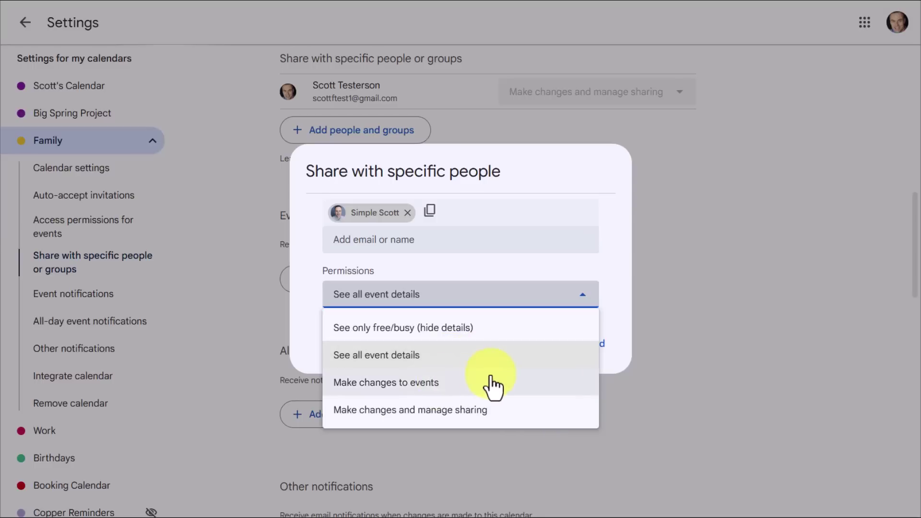
pyautogui.click(621, 297)
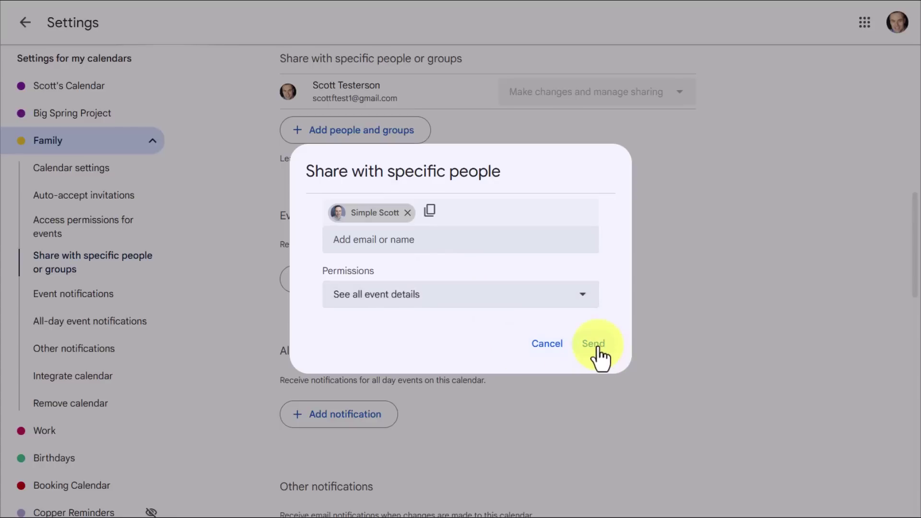
pyautogui.click(547, 344)
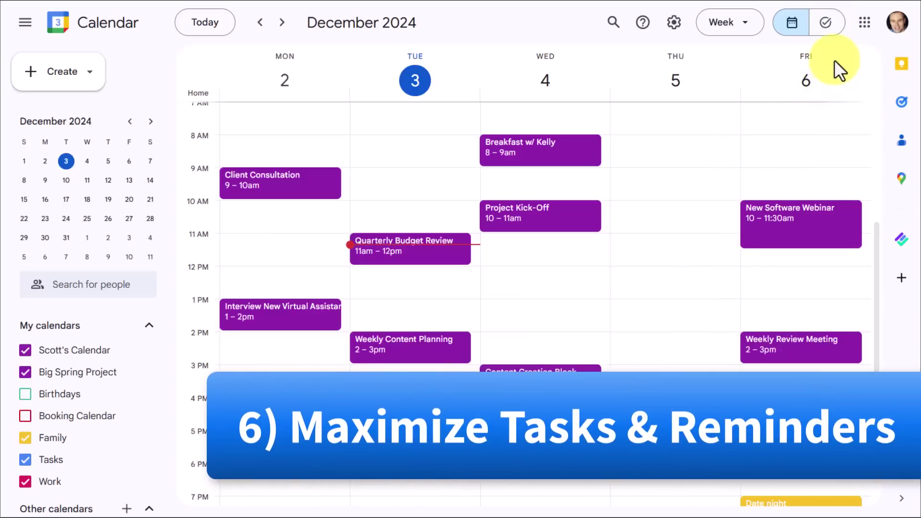
# Browse the Tasks lists and side panel, then close it for the full December week view
pyautogui.click(824, 27)
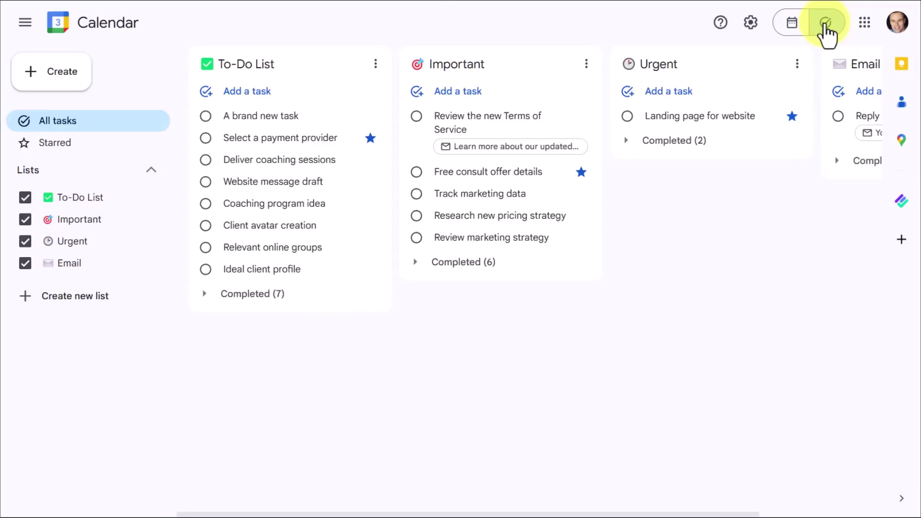
pyautogui.click(796, 29)
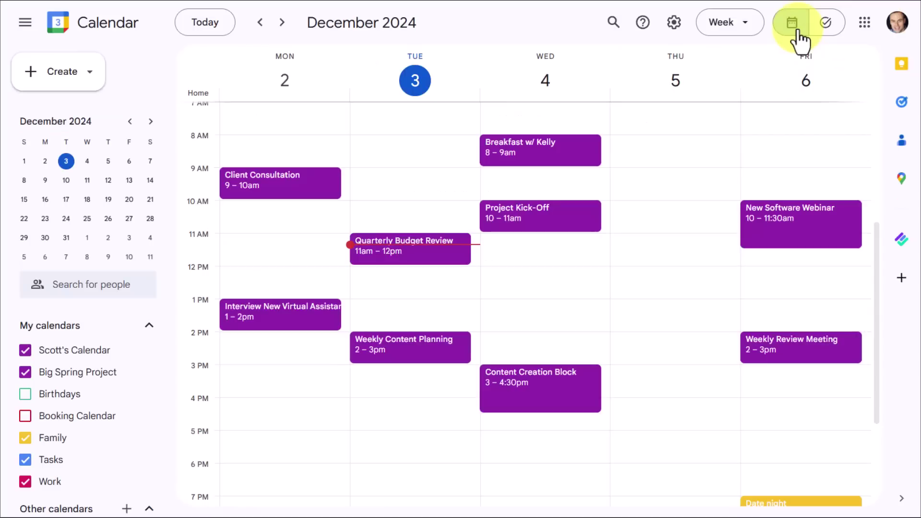
pyautogui.click(902, 101)
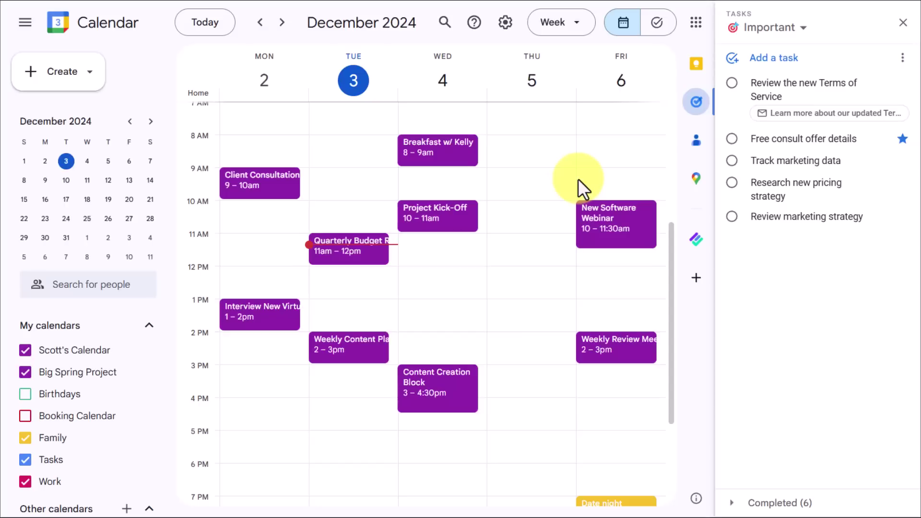
pyautogui.click(655, 24)
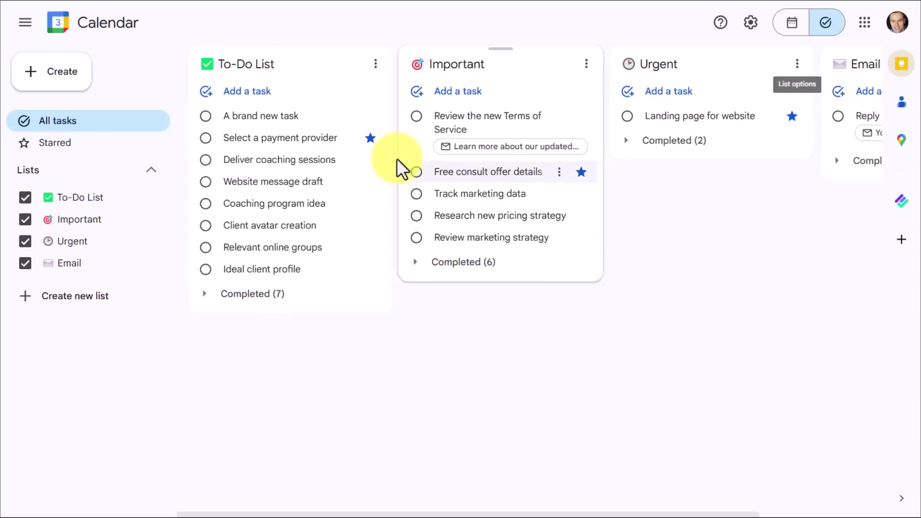
pyautogui.click(790, 29)
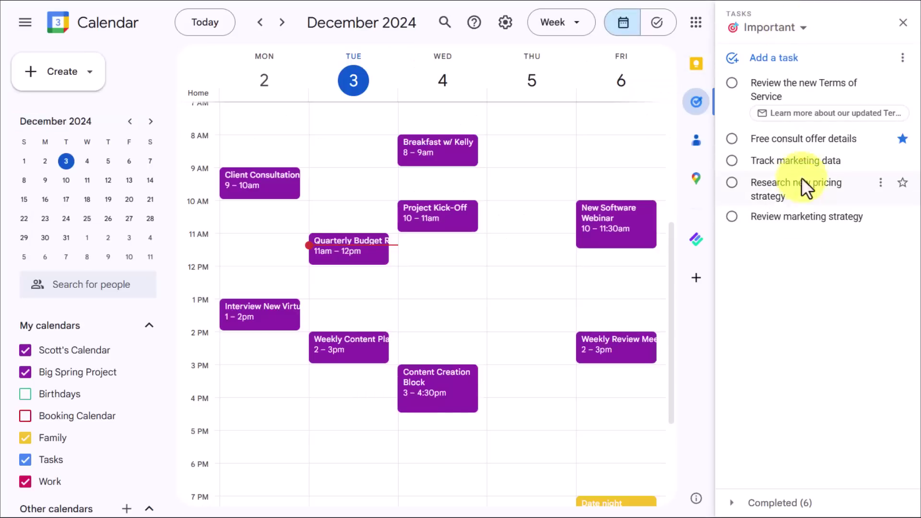
pyautogui.click(901, 22)
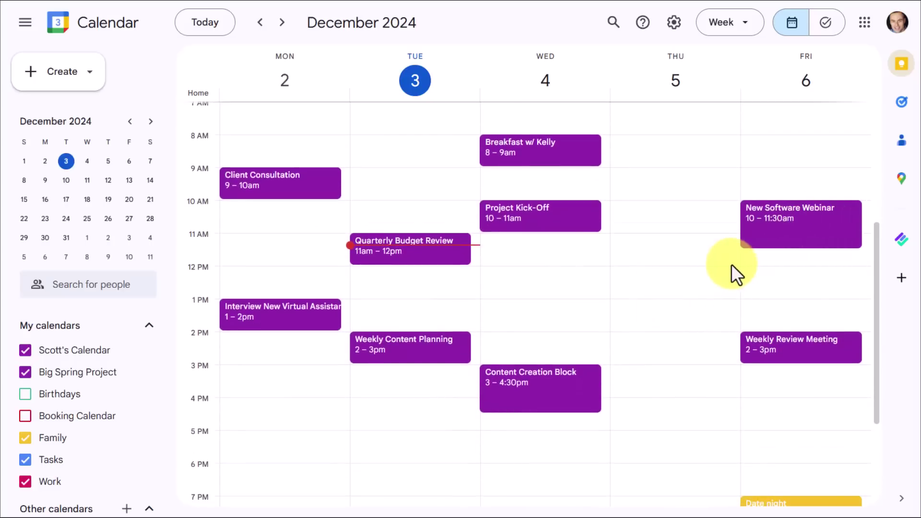
pyautogui.click(787, 226)
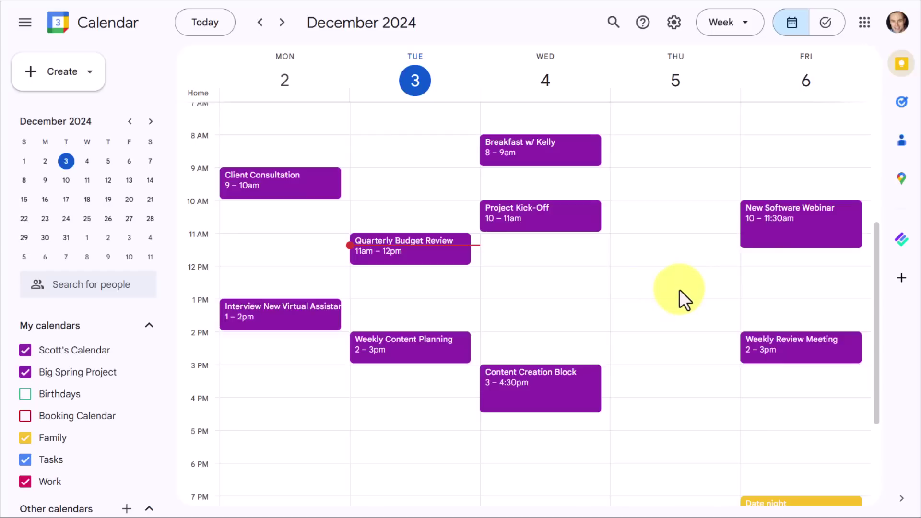
# Create a task to call the contact about the webinar, Thursday Dec 5 at 1pm, in the Important list
pyautogui.click(646, 304)
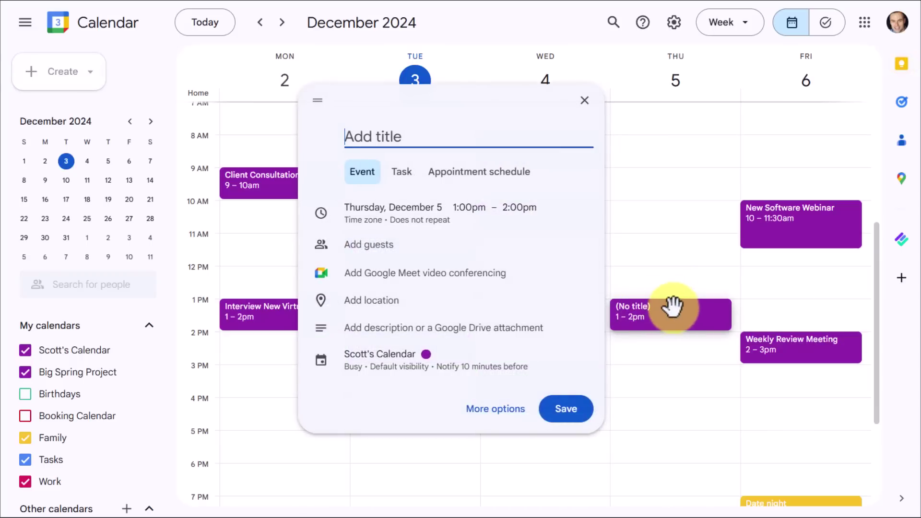
pyautogui.click(363, 177)
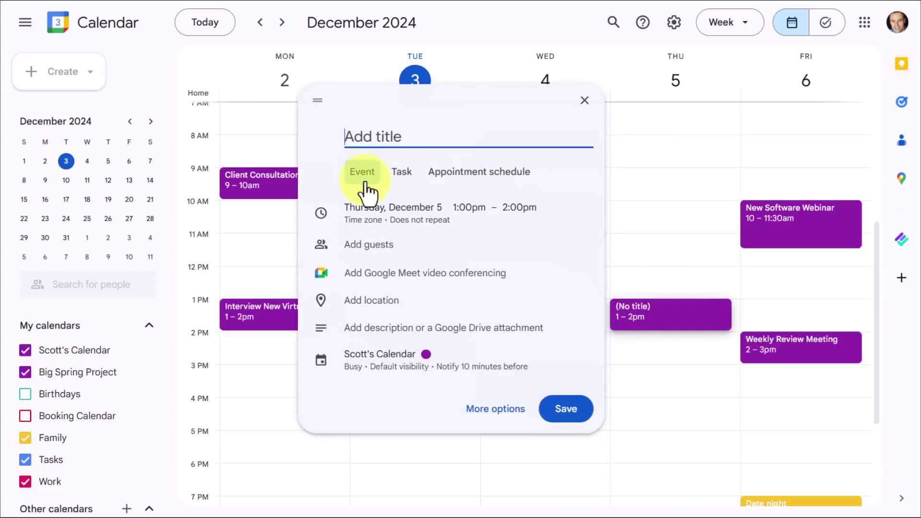
pyautogui.click(402, 174)
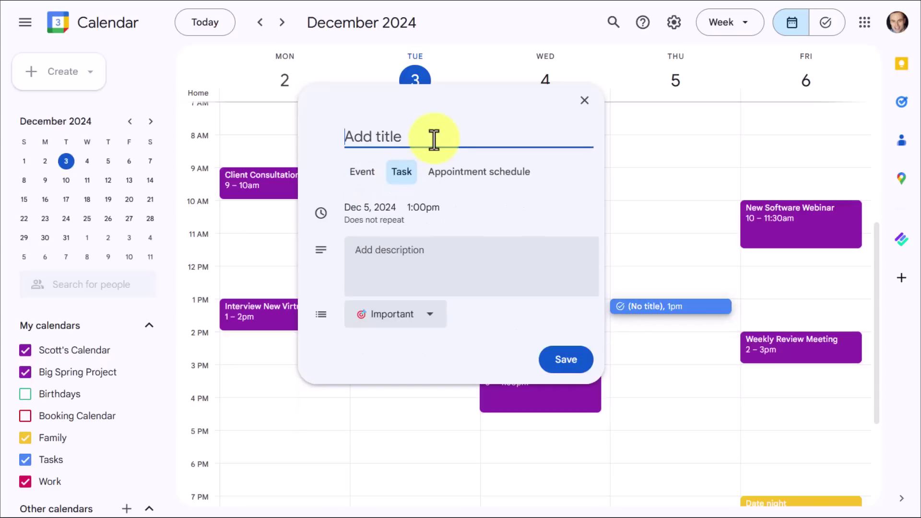
pyautogui.write('Call Jane')
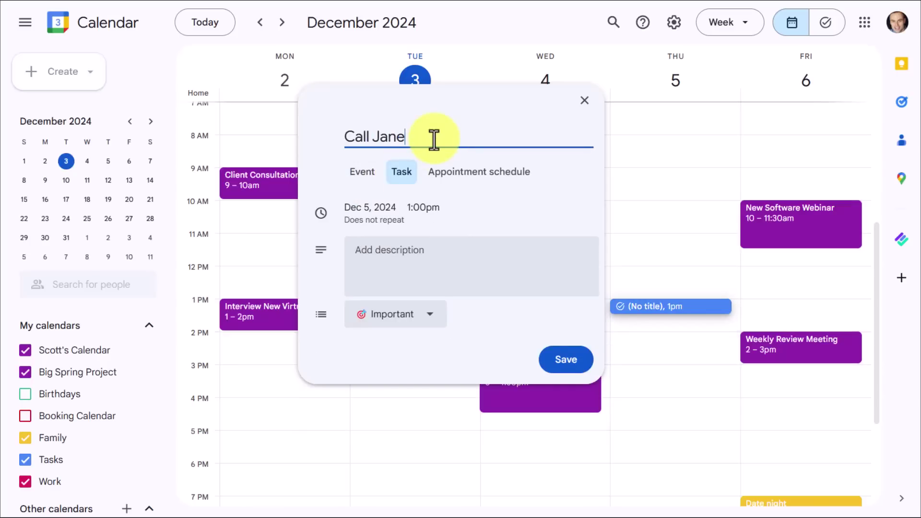
pyautogui.write(' re the webinar')
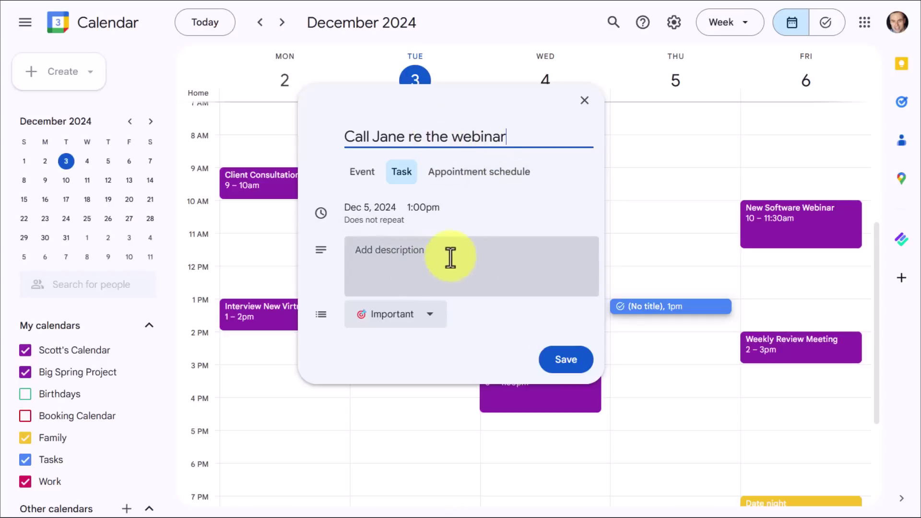
pyautogui.click(431, 314)
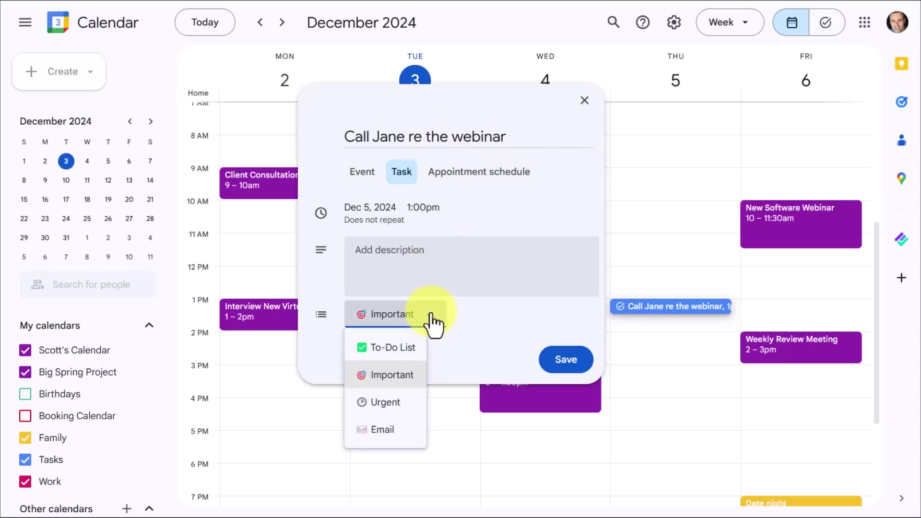
pyautogui.click(468, 313)
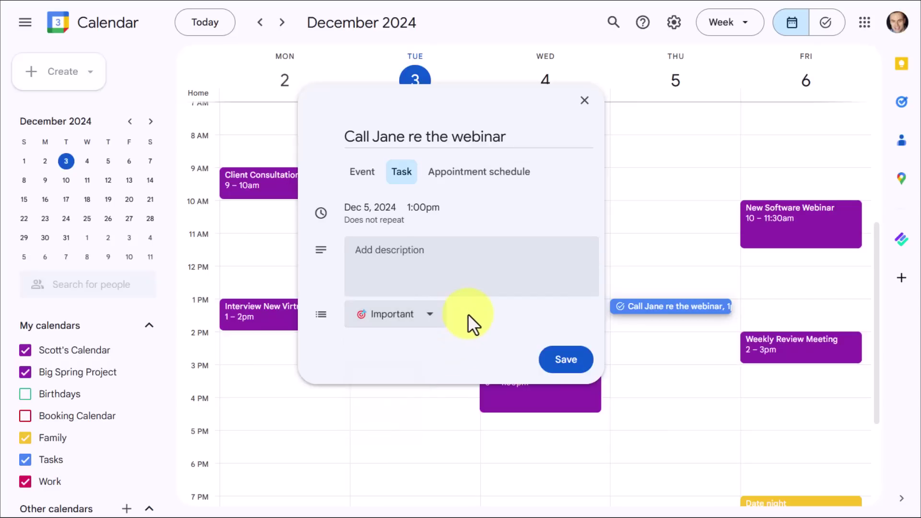
pyautogui.click(576, 365)
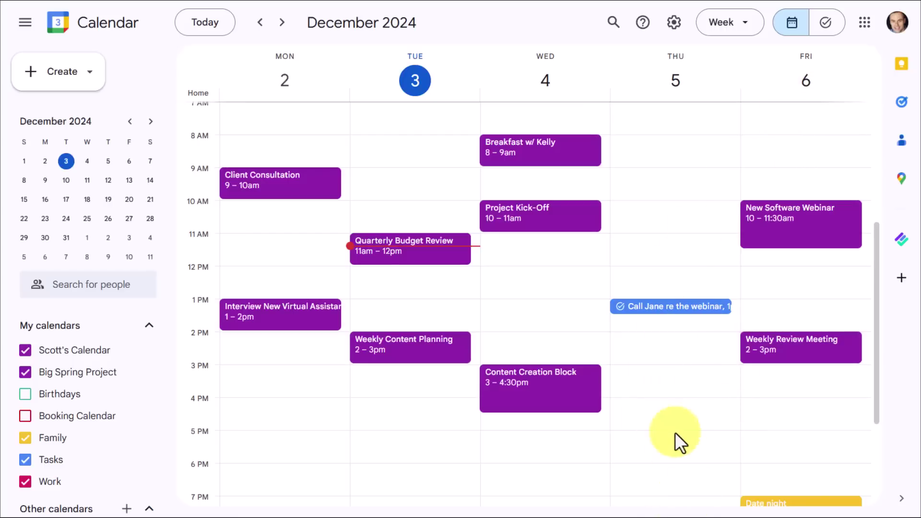
pyautogui.click(681, 308)
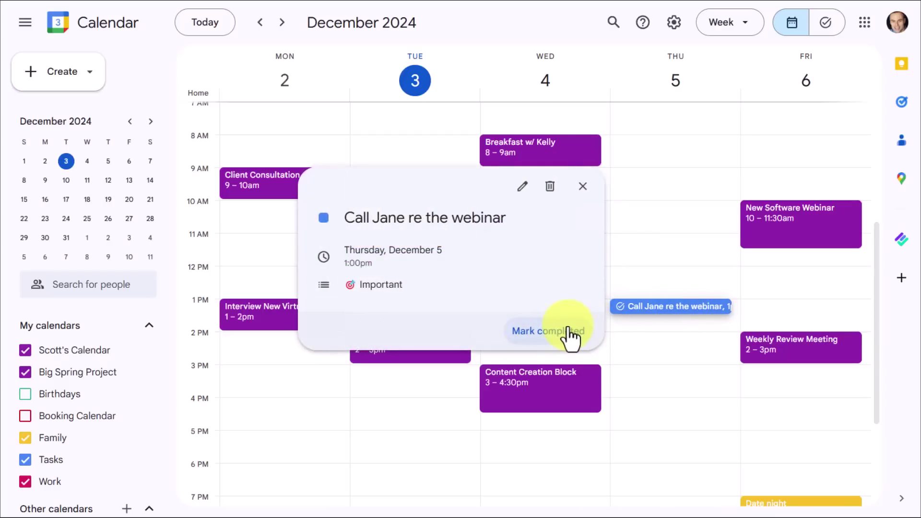
pyautogui.click(582, 187)
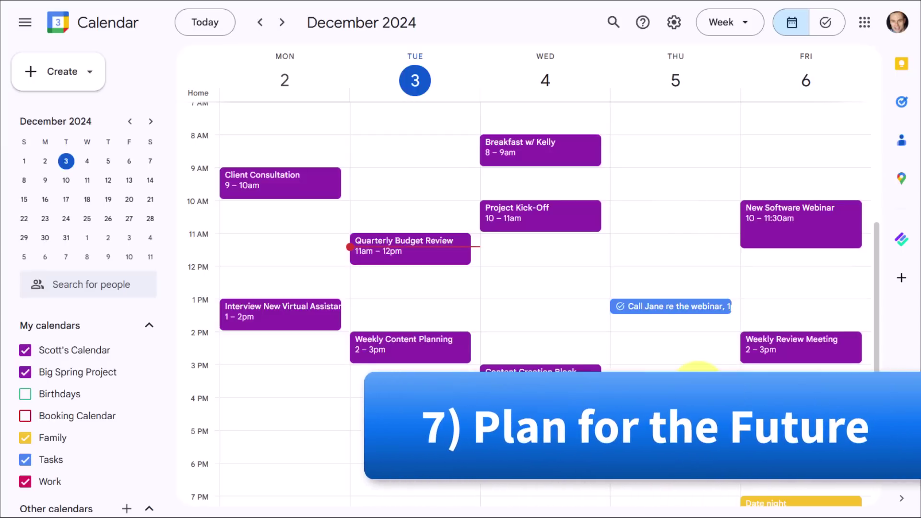
# Start a new all-day event on Thursday, then discard it unfinished
pyautogui.scroll(3, 698, 379)
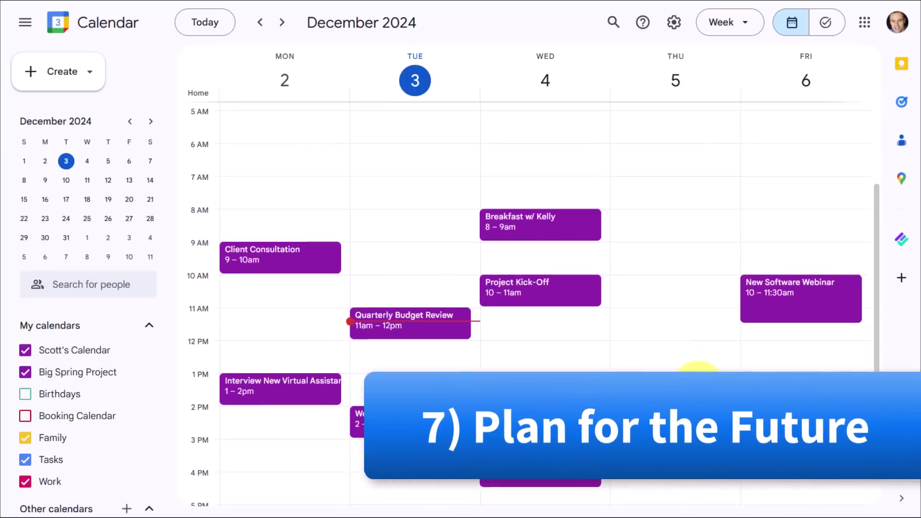
pyautogui.scroll(-2, 674, 308)
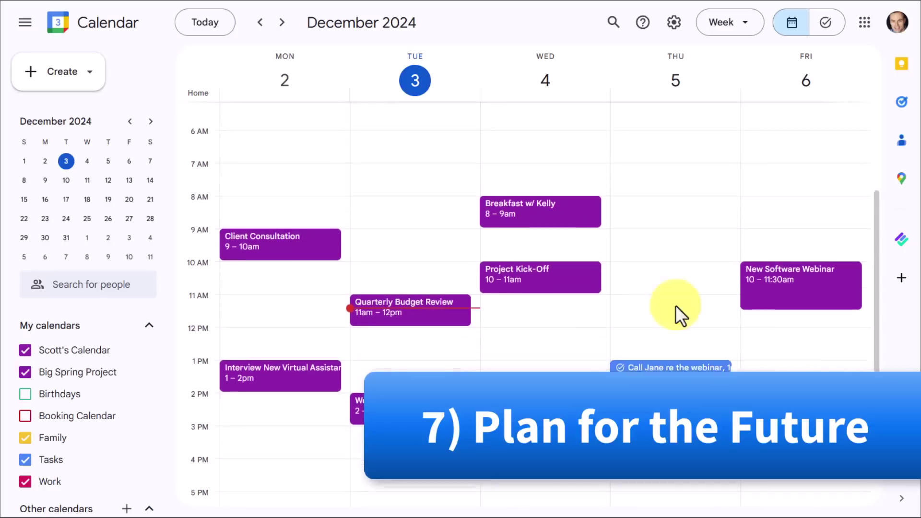
pyautogui.click(707, 83)
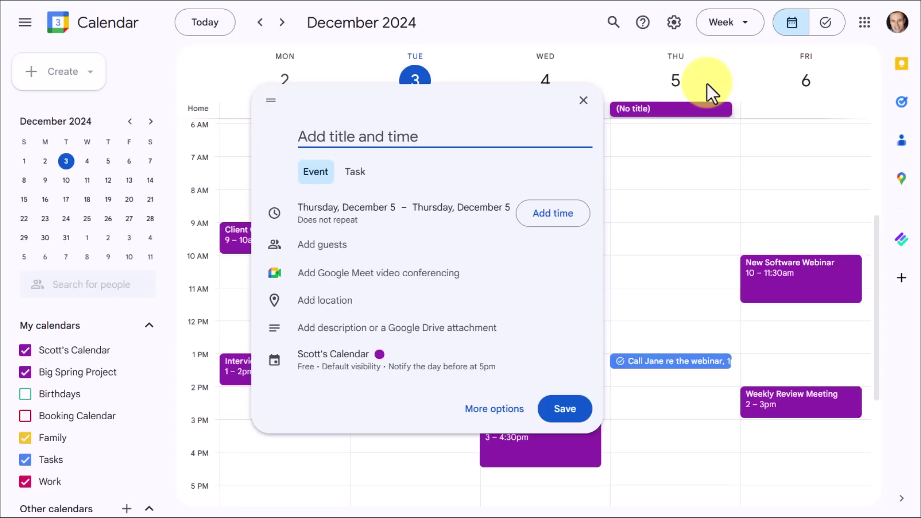
pyautogui.click(584, 101)
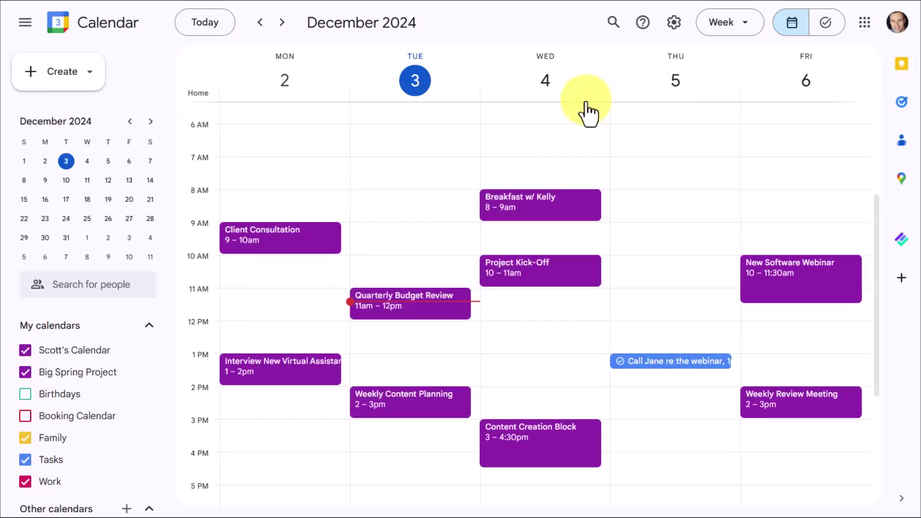
# Advance three weeks to the December 23–27 week
pyautogui.click(283, 22)
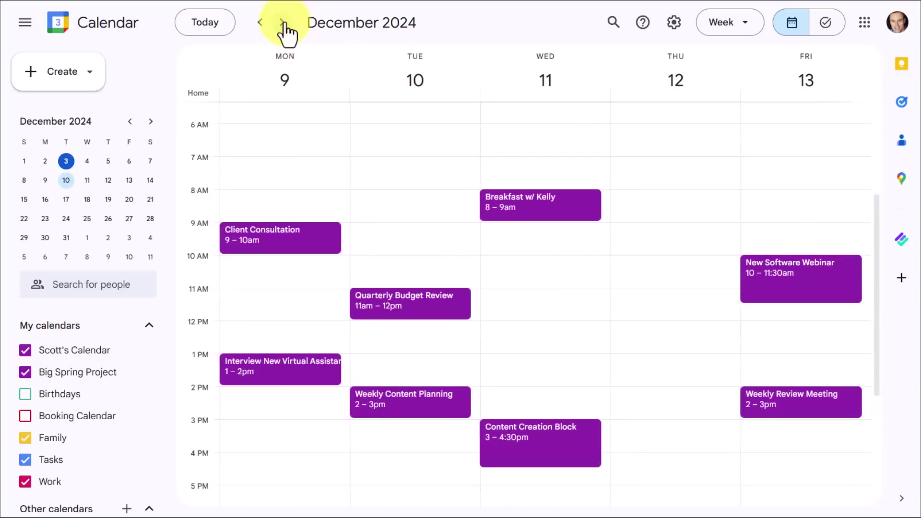
pyautogui.click(283, 22)
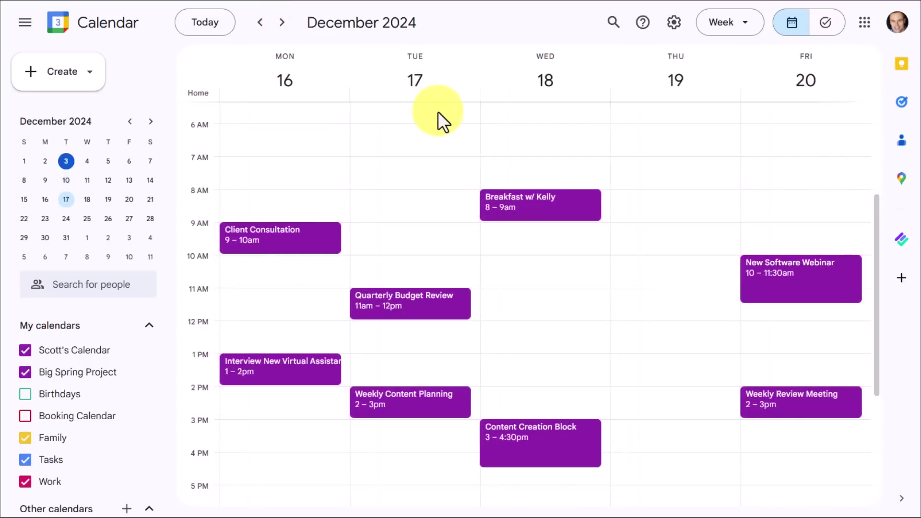
pyautogui.click(282, 22)
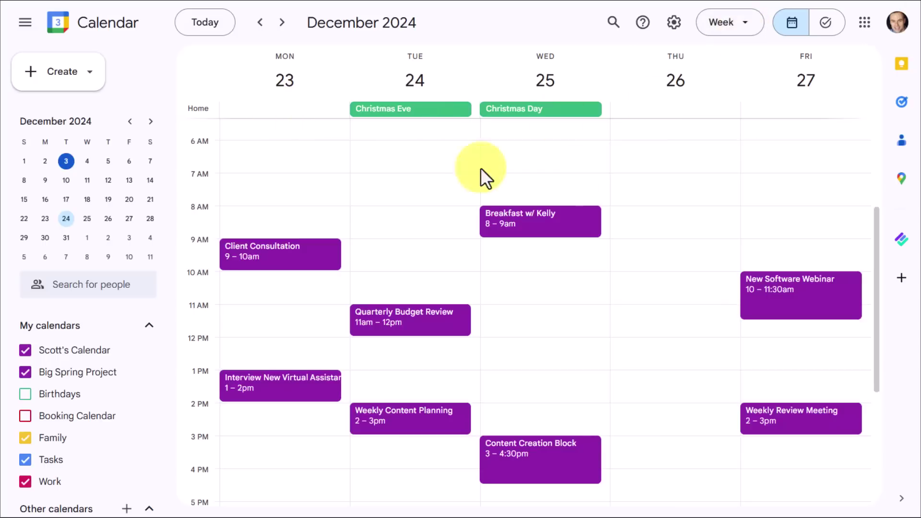
# Start an all-day event on Monday the 23rd titled '❄ Holiday break'
pyautogui.click(269, 111)
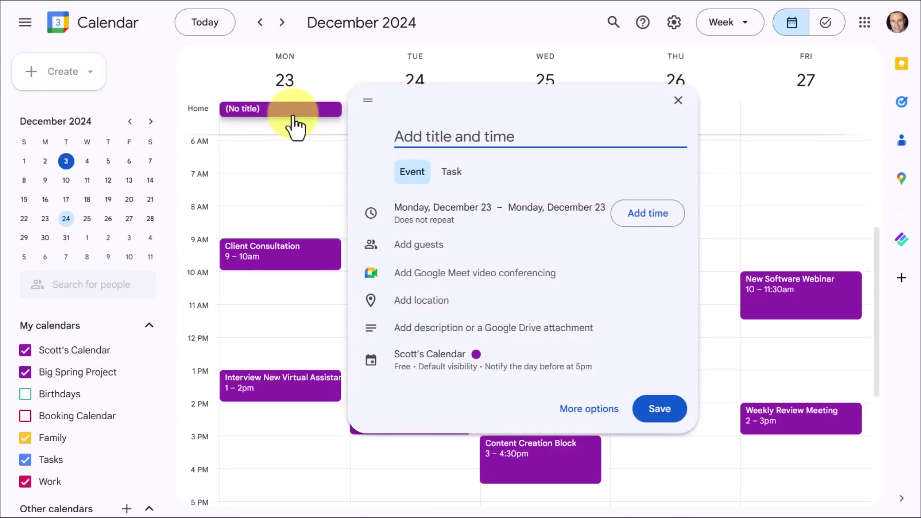
pyautogui.press('super+period')
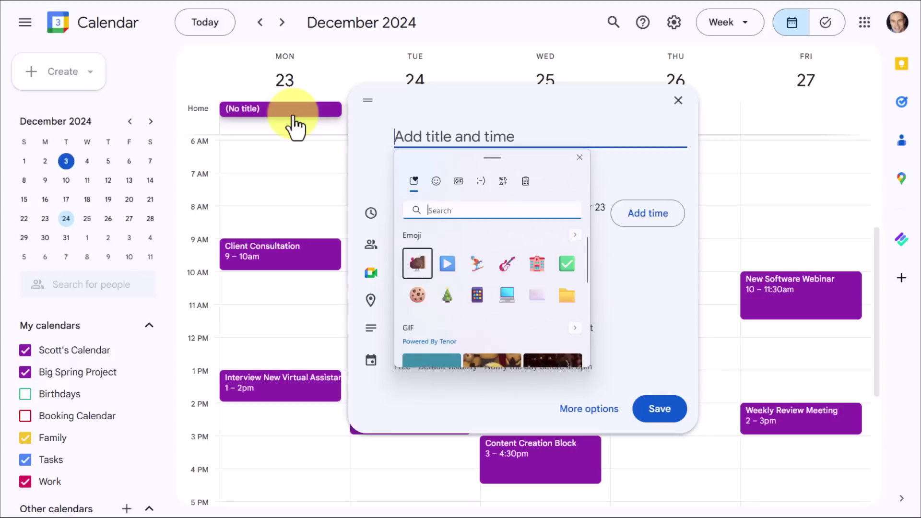
pyautogui.write('snow')
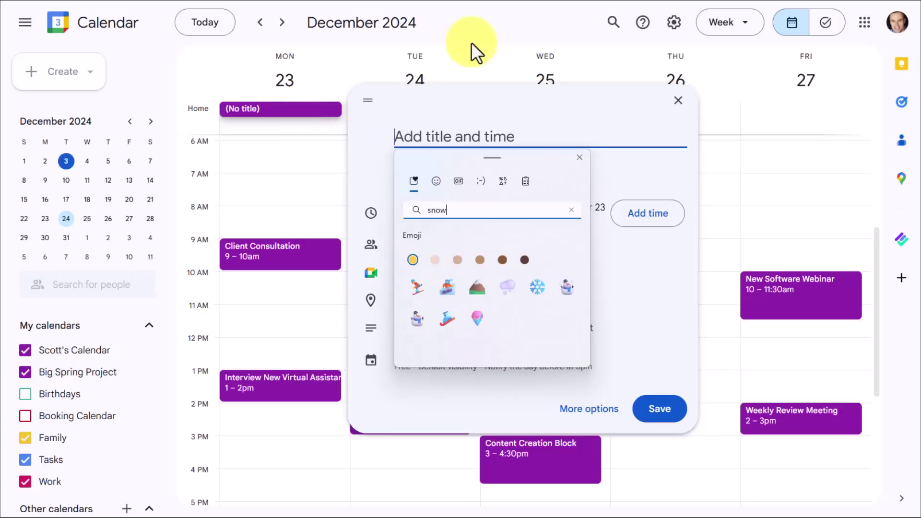
pyautogui.click(535, 287)
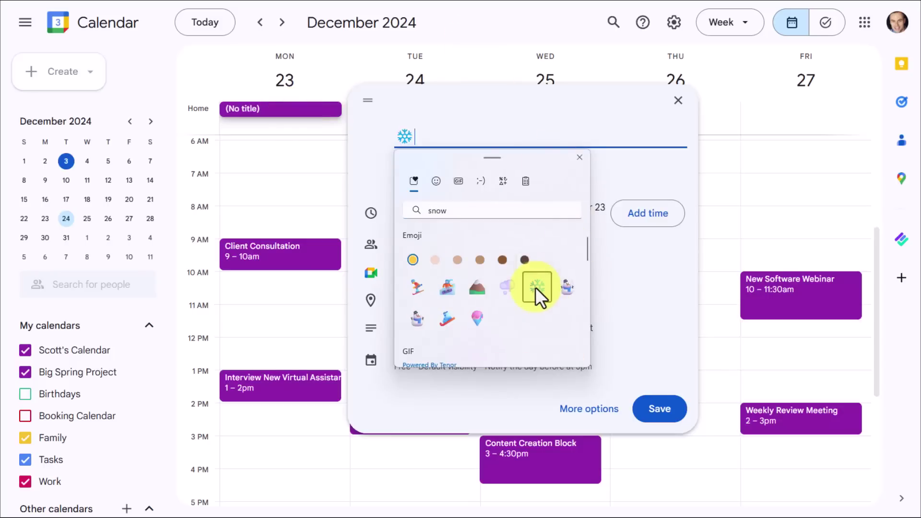
pyautogui.click(581, 158)
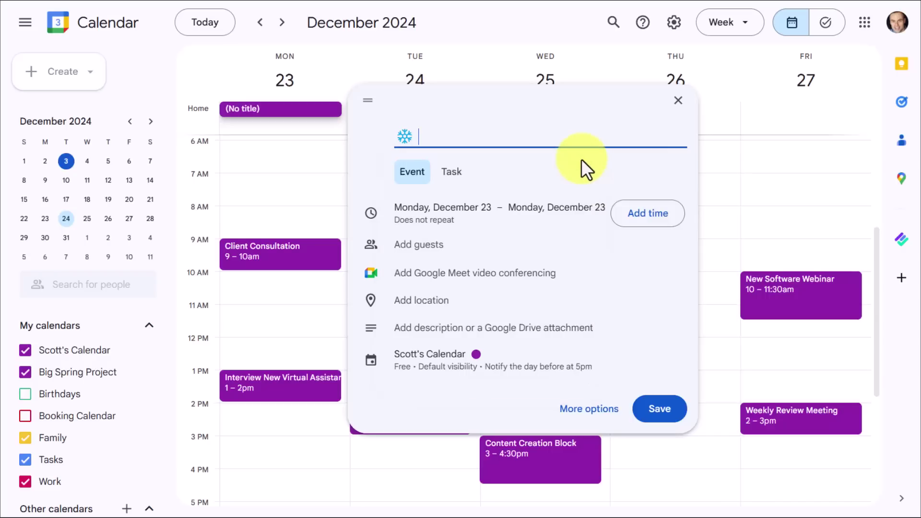
pyautogui.write('Holiday break')
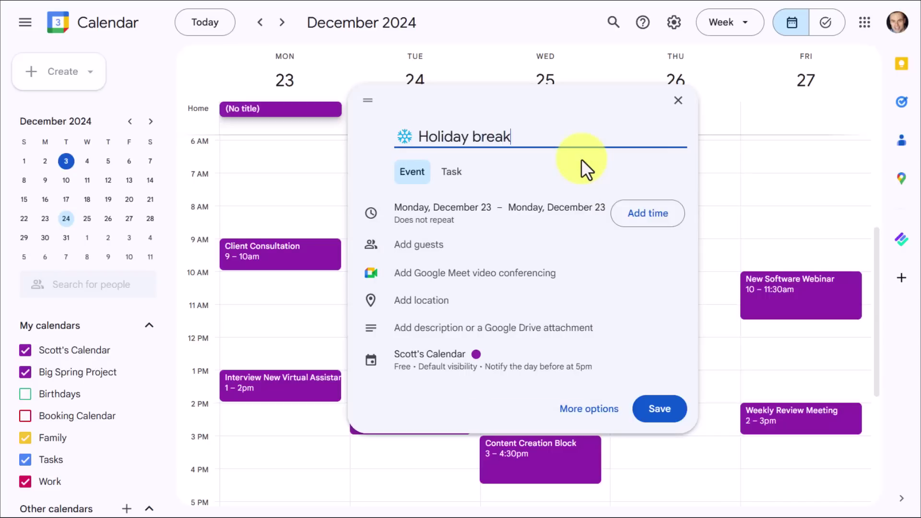
# Set it to end Friday, December 27, save it, and switch to Day view of December 24
pyautogui.click(545, 207)
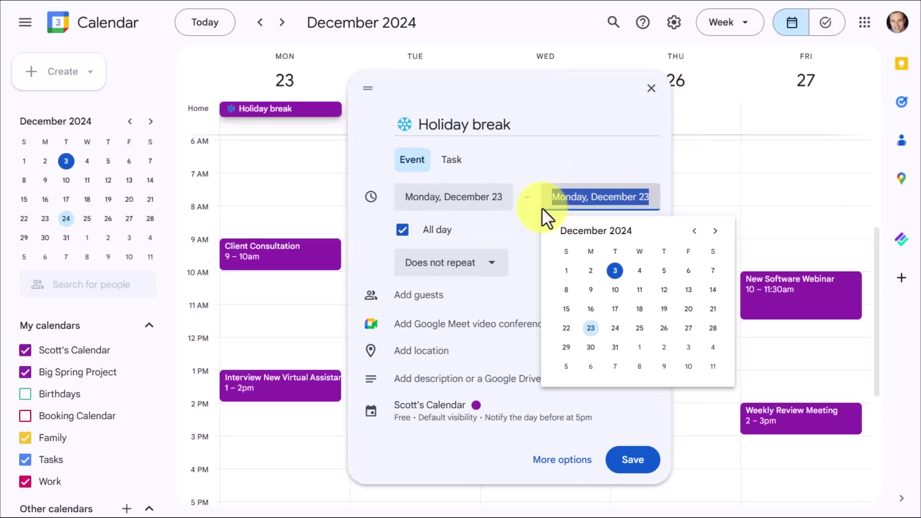
pyautogui.click(689, 329)
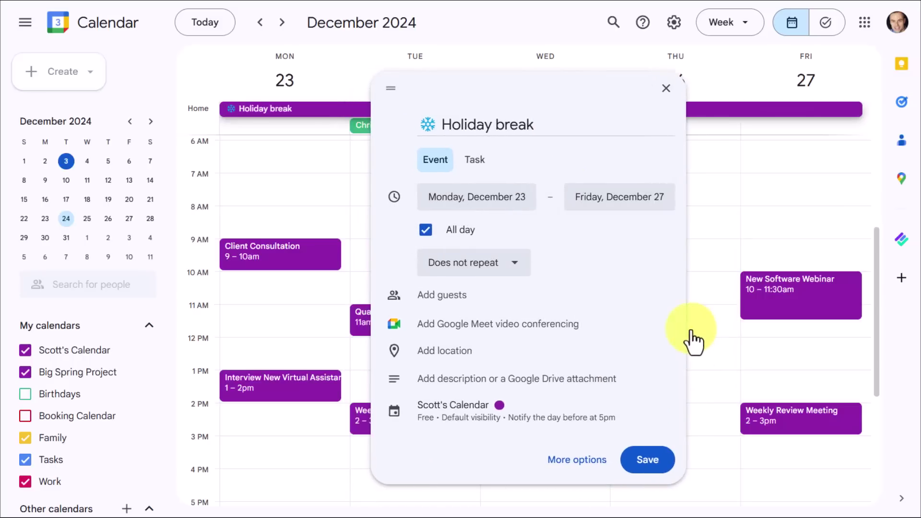
pyautogui.click(646, 461)
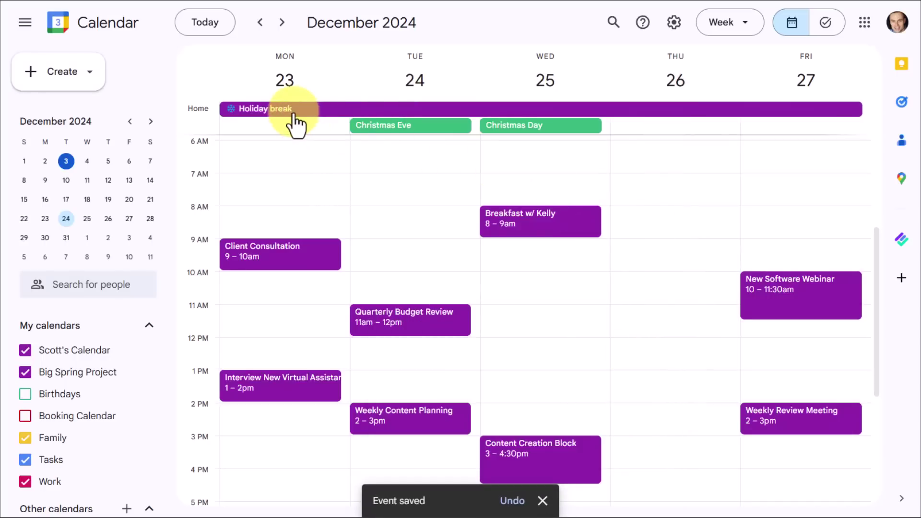
pyautogui.click(743, 28)
pyautogui.click(728, 60)
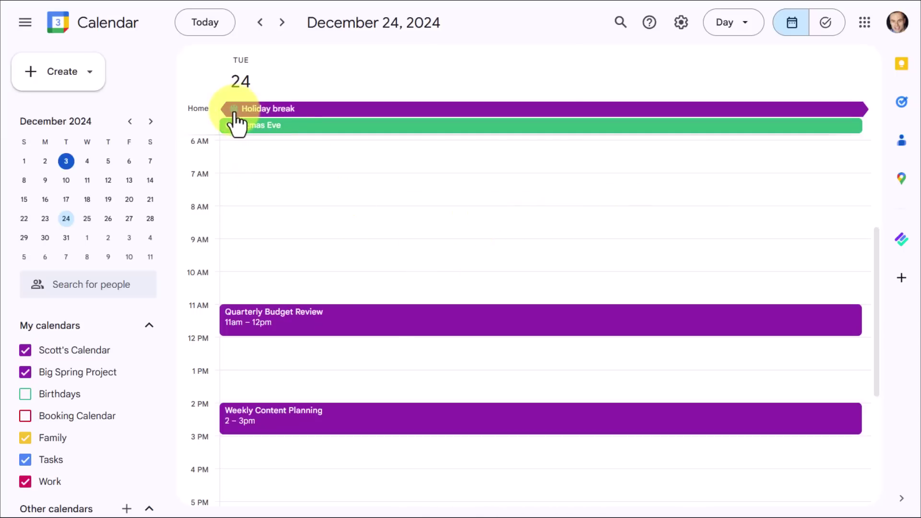
# Switch from Day view back to the Week view of December 23–27
pyautogui.click(739, 24)
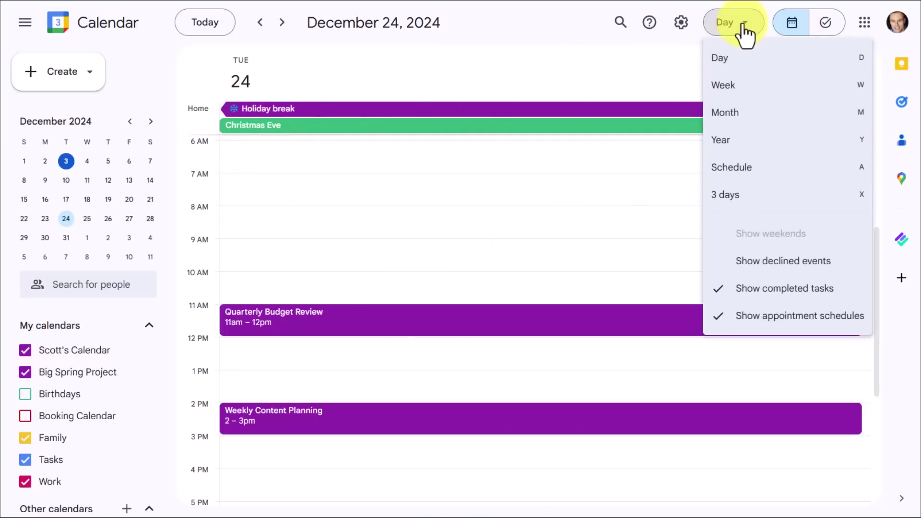
pyautogui.click(732, 101)
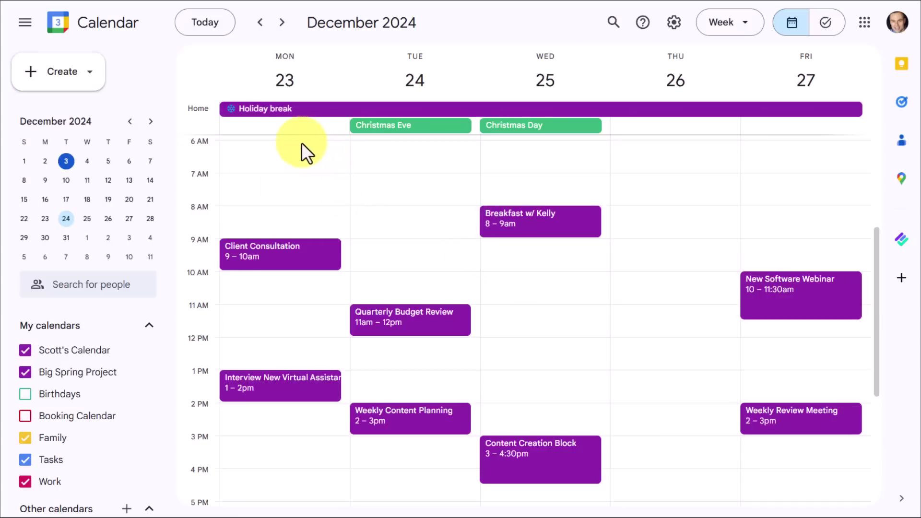
pyautogui.scroll(1, 277, 189)
pyautogui.scroll(-1, 273, 183)
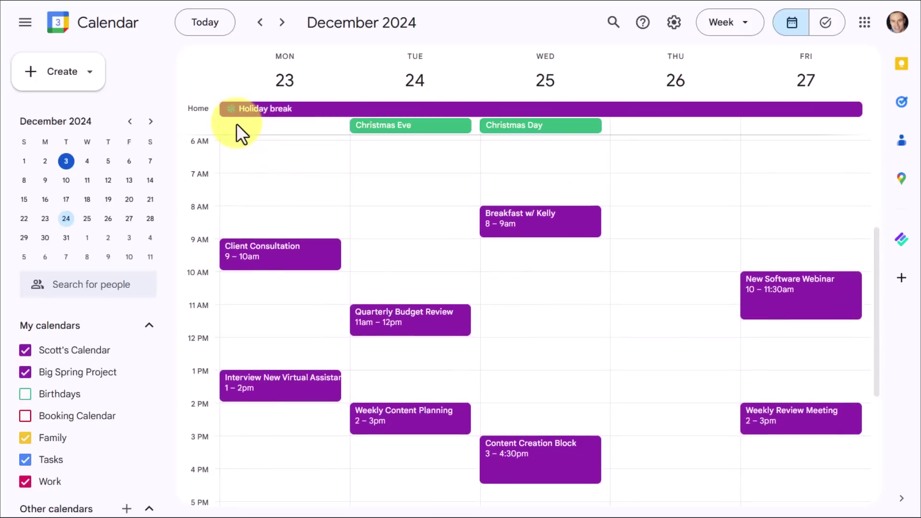
pyautogui.scroll(-1, 890, 265)
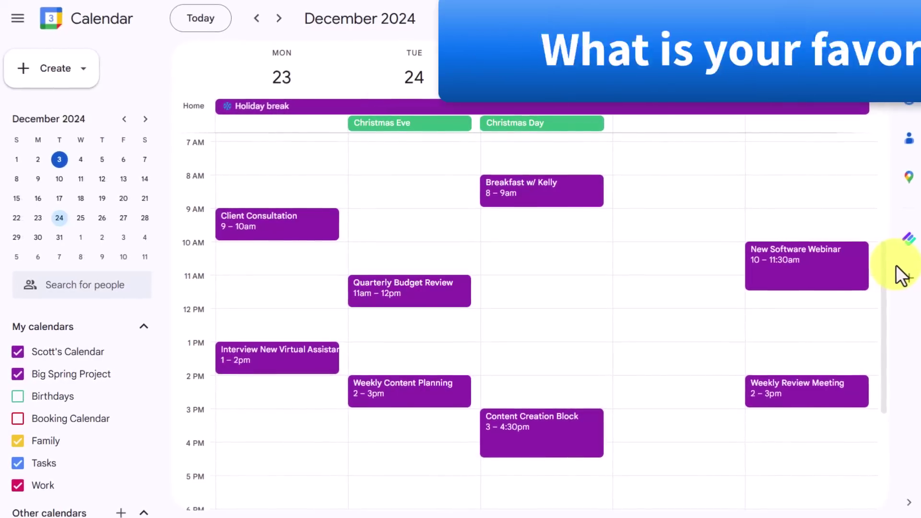